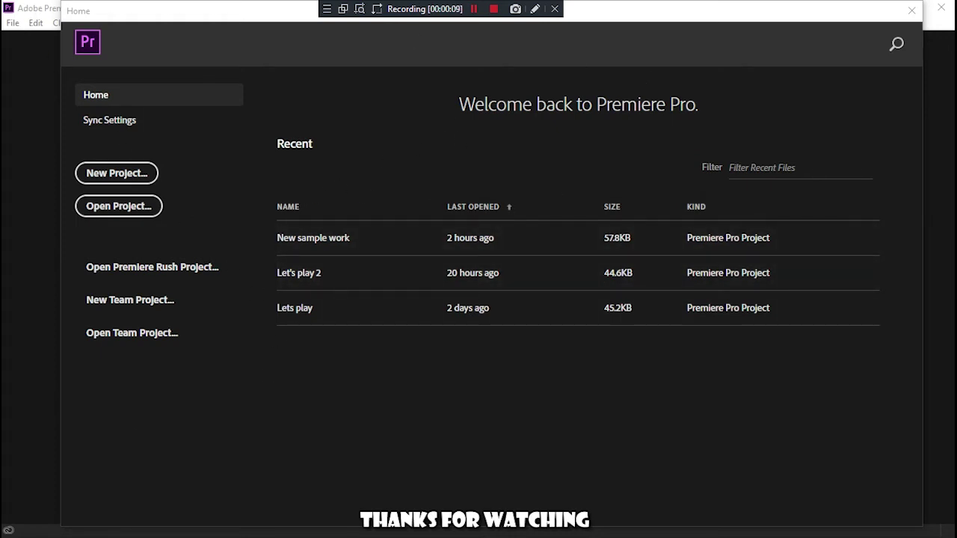
# Step: Look through the Start screen's recent projects filter and settings sync options
pyautogui.moveTo(258, 523)
pyautogui.click(698, 105)
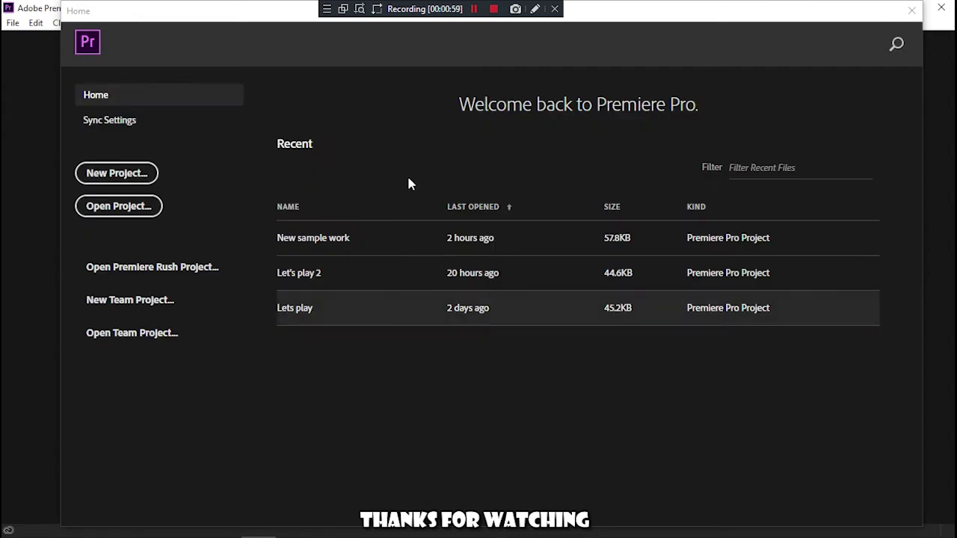
pyautogui.click(751, 167)
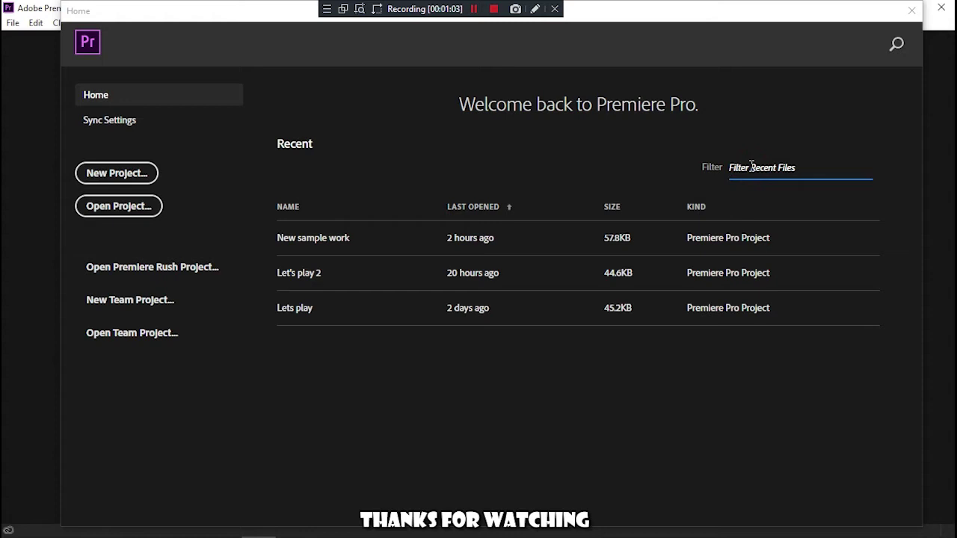
pyautogui.click(128, 121)
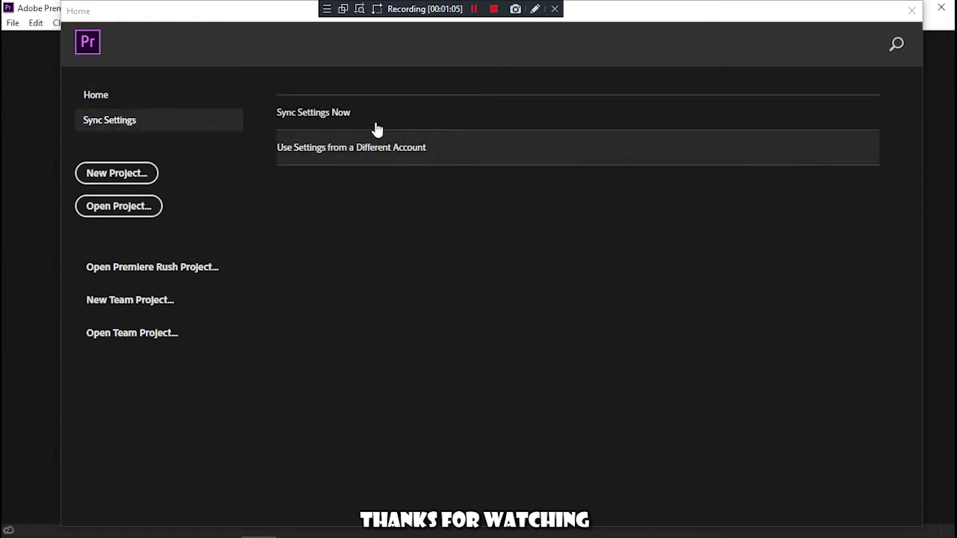
pyautogui.click(113, 98)
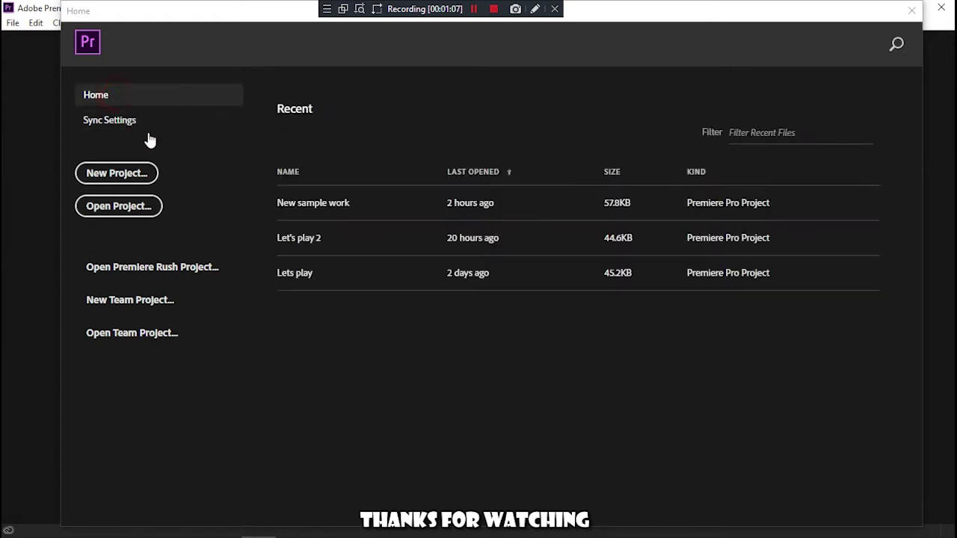
# Step: Start a new project named First Project and review its ingest settings and scratch disks
pyautogui.click(117, 173)
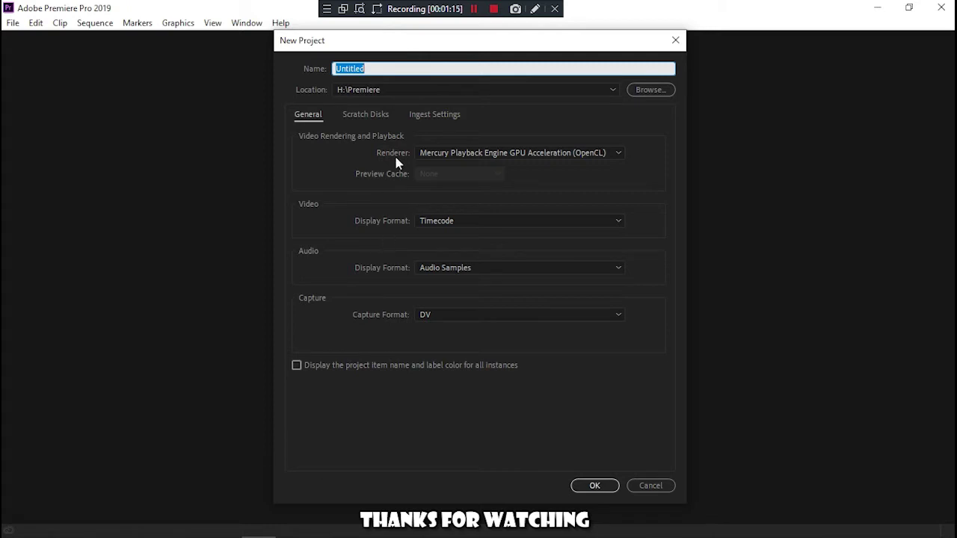
pyautogui.click(384, 69)
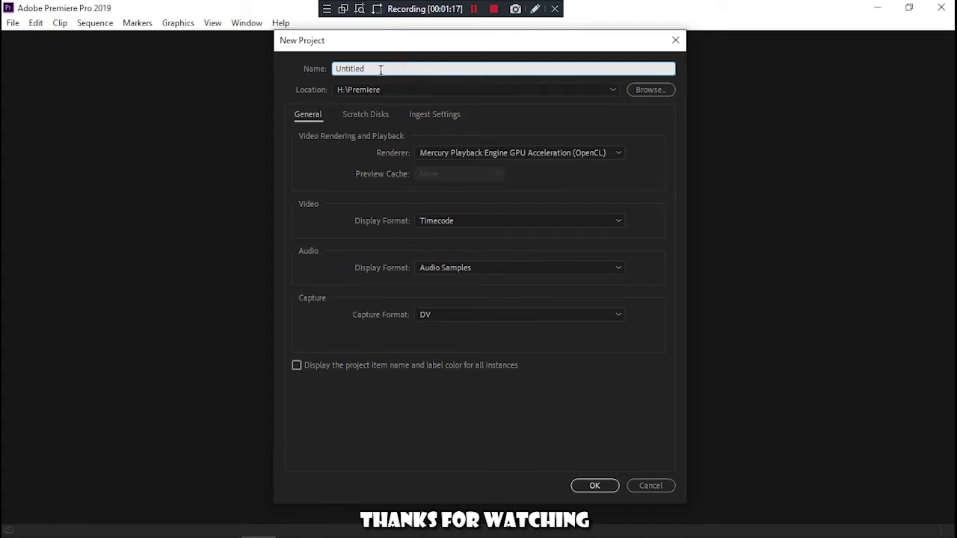
pyautogui.doubleClick(381, 70)
pyautogui.press('BackSpace')
pyautogui.press('BackSpace')
pyautogui.press('BackSpace')
pyautogui.press('BackSpace')
pyautogui.press('BackSpace')
pyautogui.press('BackSpace')
pyautogui.press('BackSpace')
pyautogui.write('First')
pyautogui.click(427, 116)
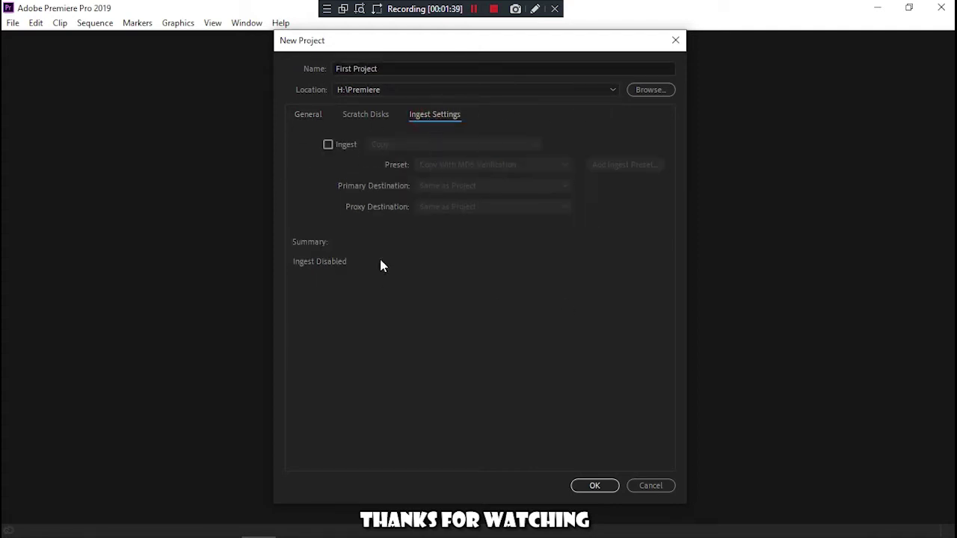
pyautogui.click(370, 115)
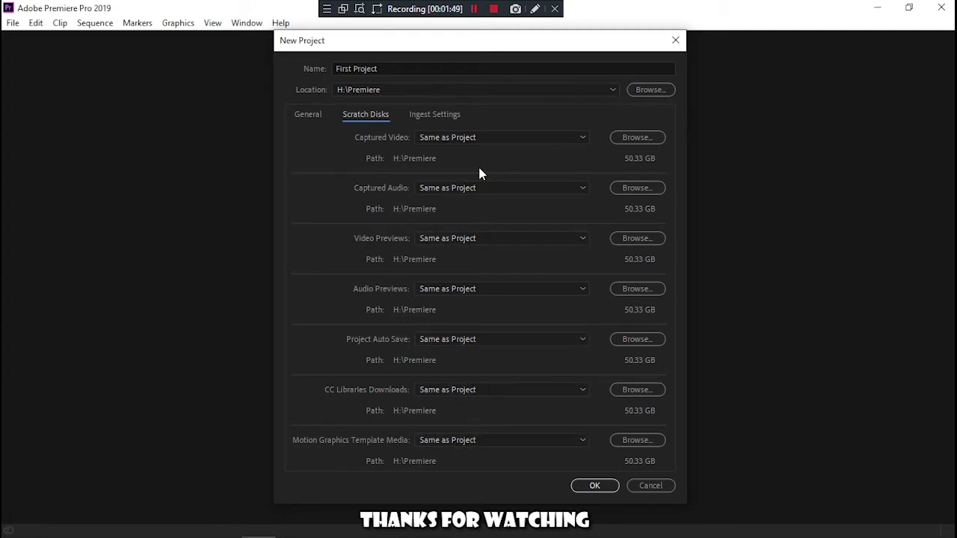
# Step: Keep the GPU acceleration, Timecode, Audio Samples and DV capture defaults, and create the project
pyautogui.click(307, 117)
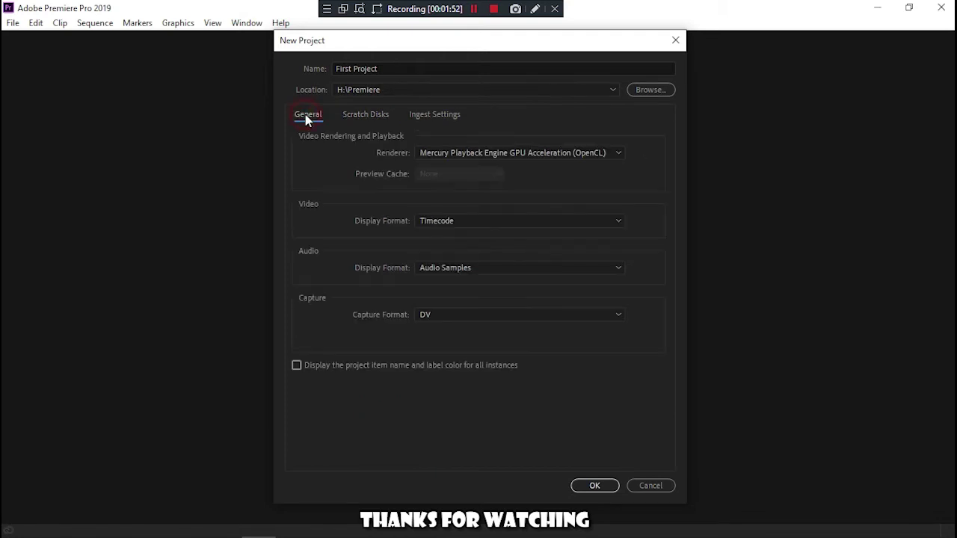
pyautogui.click(468, 154)
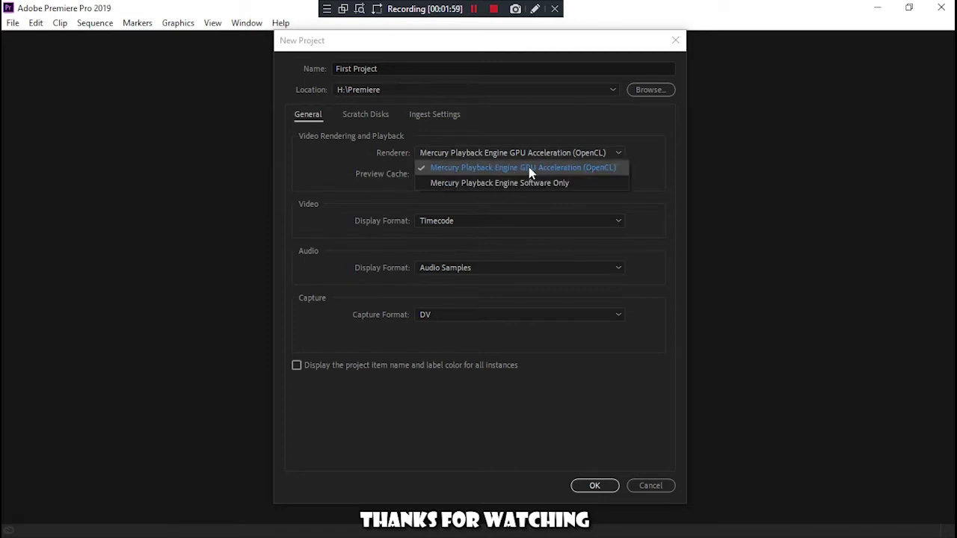
pyautogui.click(313, 176)
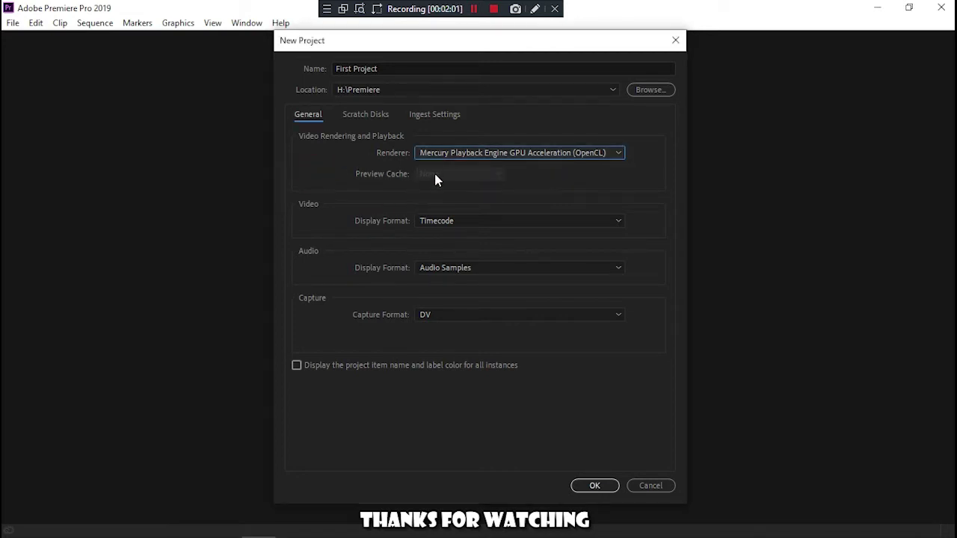
pyautogui.click(454, 223)
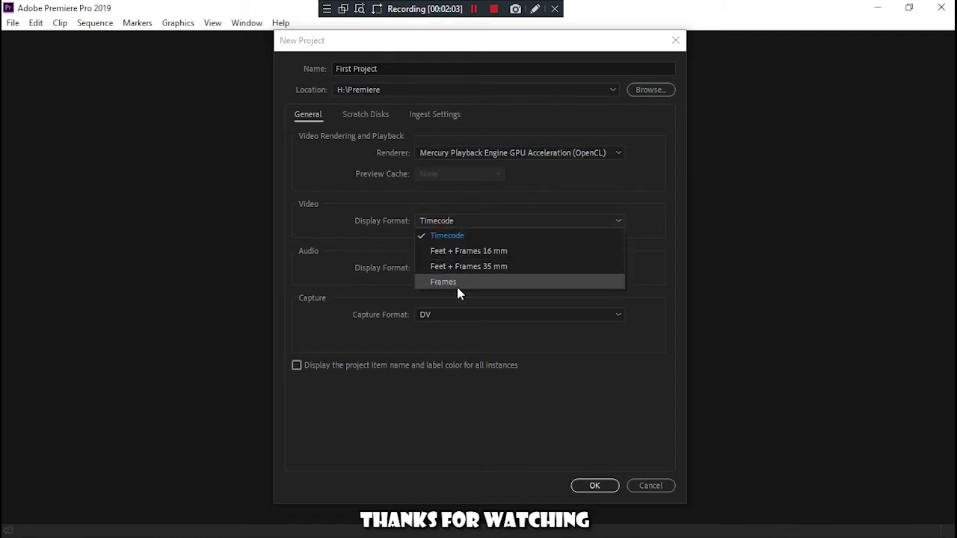
pyautogui.click(476, 238)
pyautogui.click(459, 267)
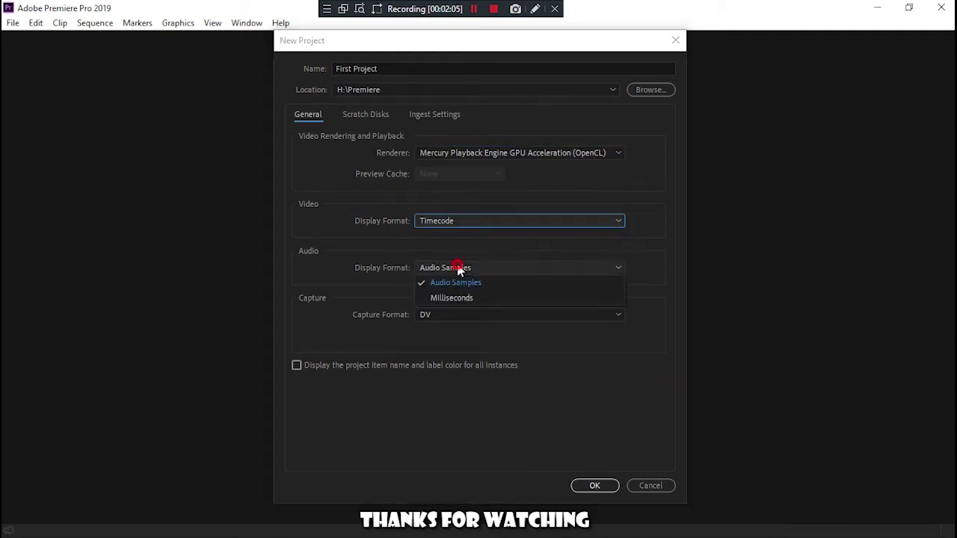
pyautogui.click(468, 282)
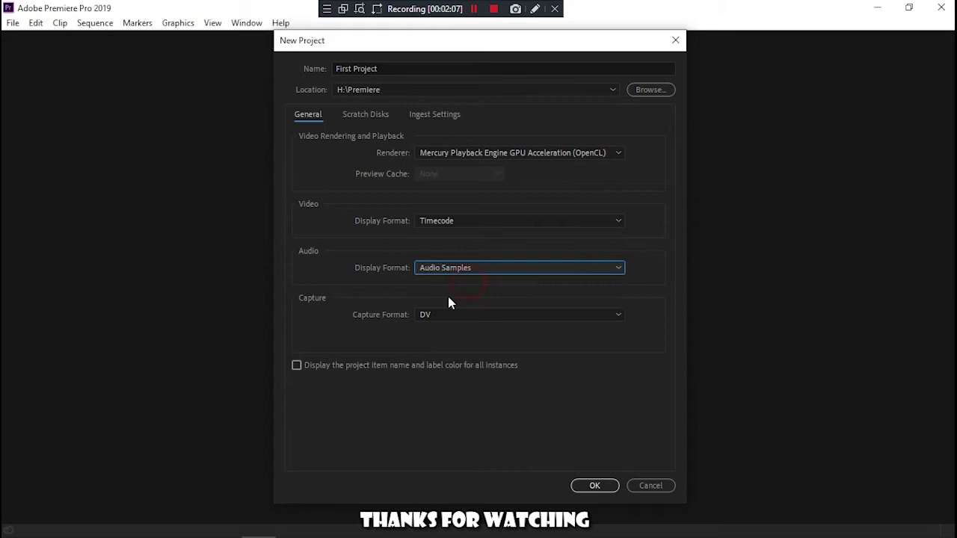
pyautogui.click(439, 314)
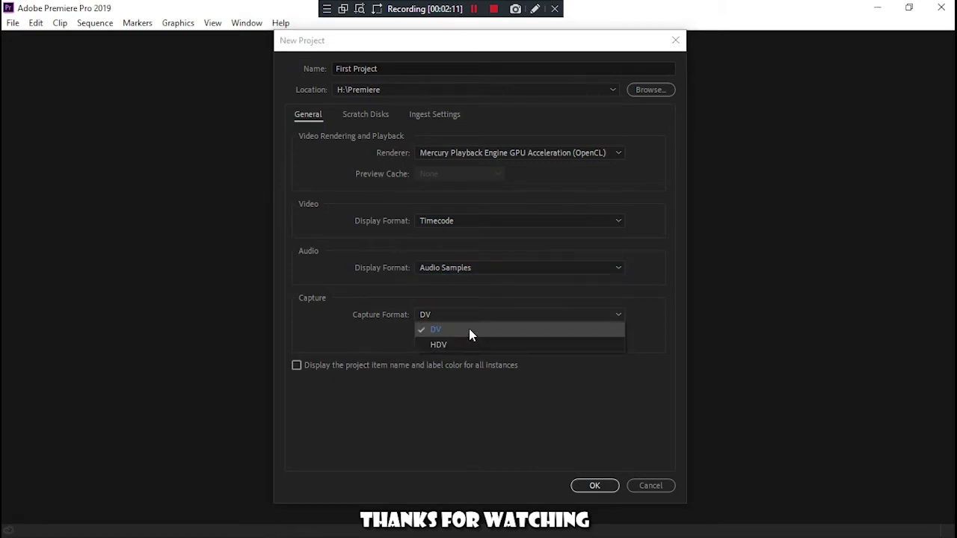
pyautogui.click(469, 330)
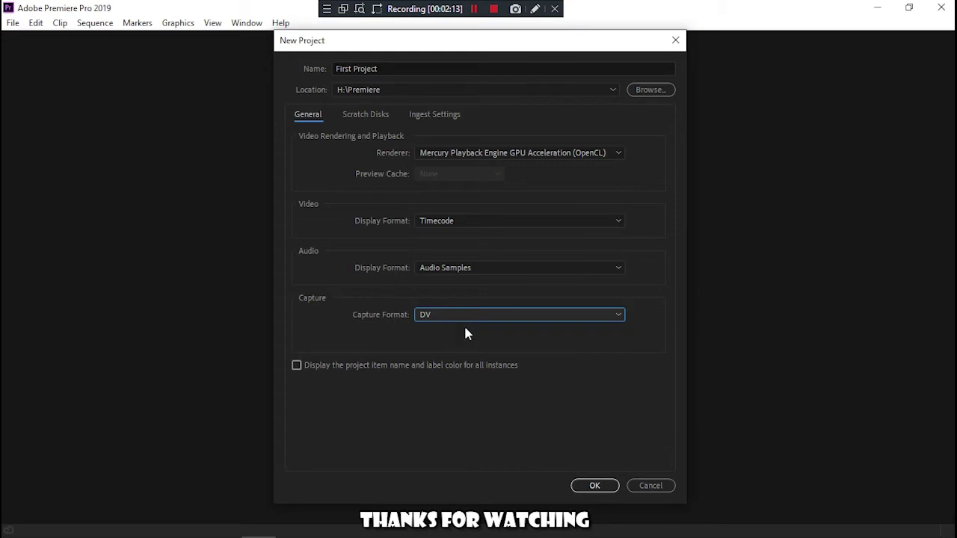
pyautogui.click(595, 487)
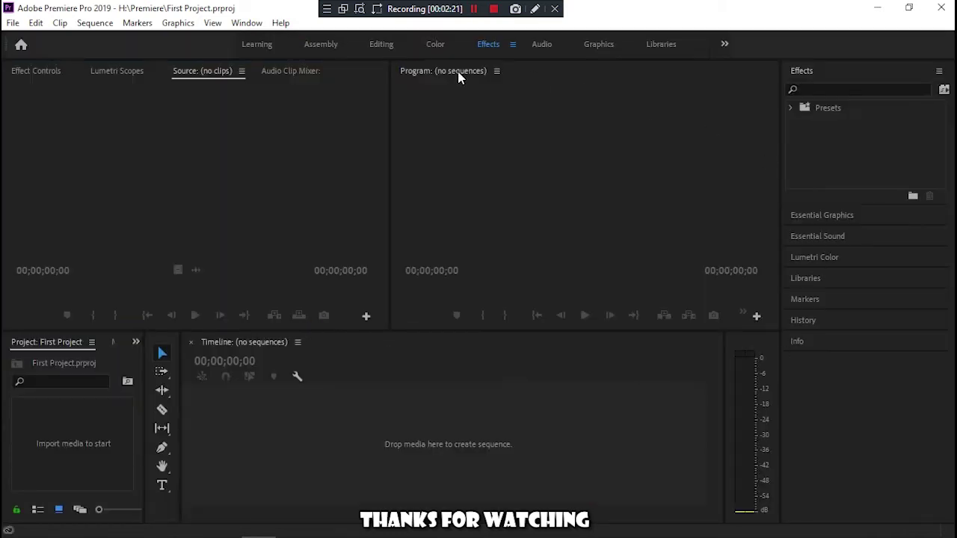
# Step: Switch to the Learning workspace and scroll up and down through the Learn panel tutorials
pyautogui.click(246, 45)
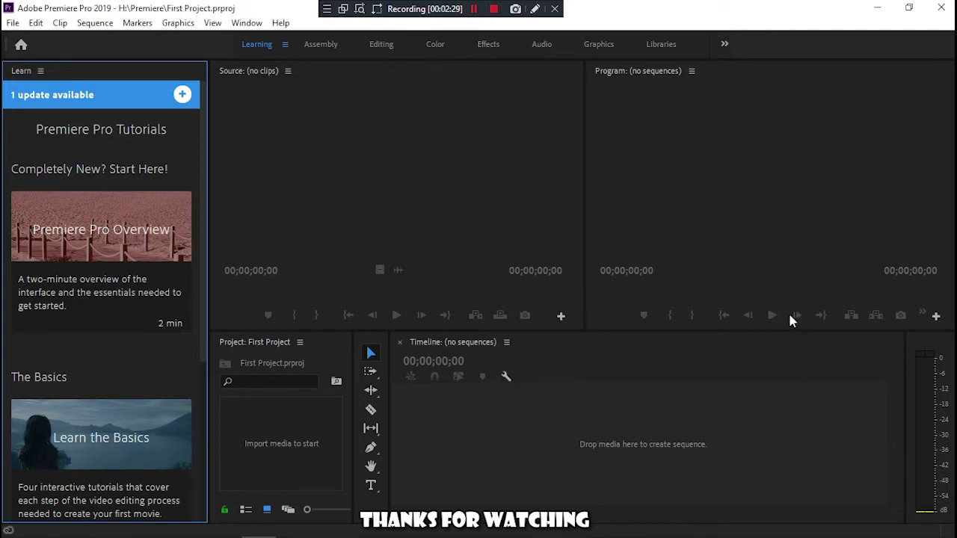
pyautogui.scroll(-1, 72, 203)
pyautogui.moveTo(72, 203)
pyautogui.scroll(-3, 72, 203)
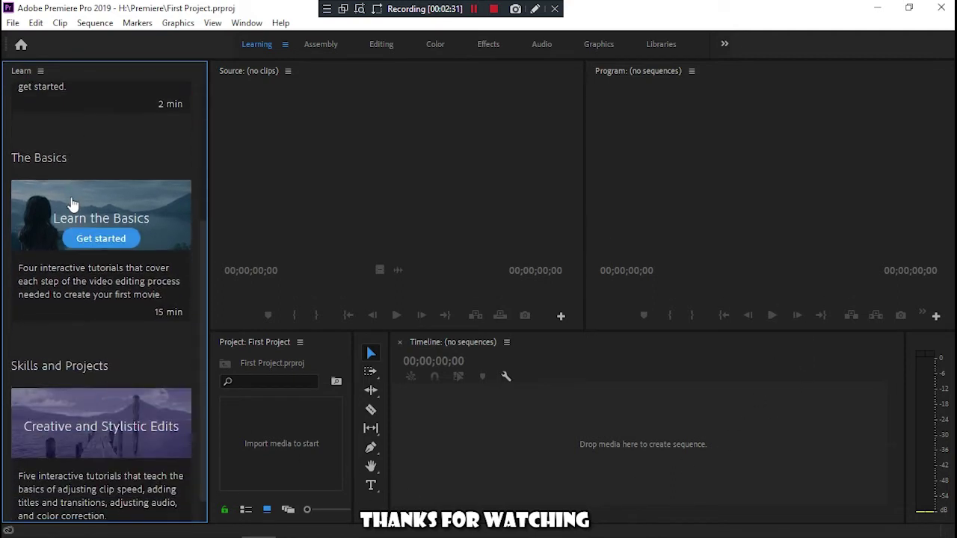
pyautogui.scroll(3, 86, 191)
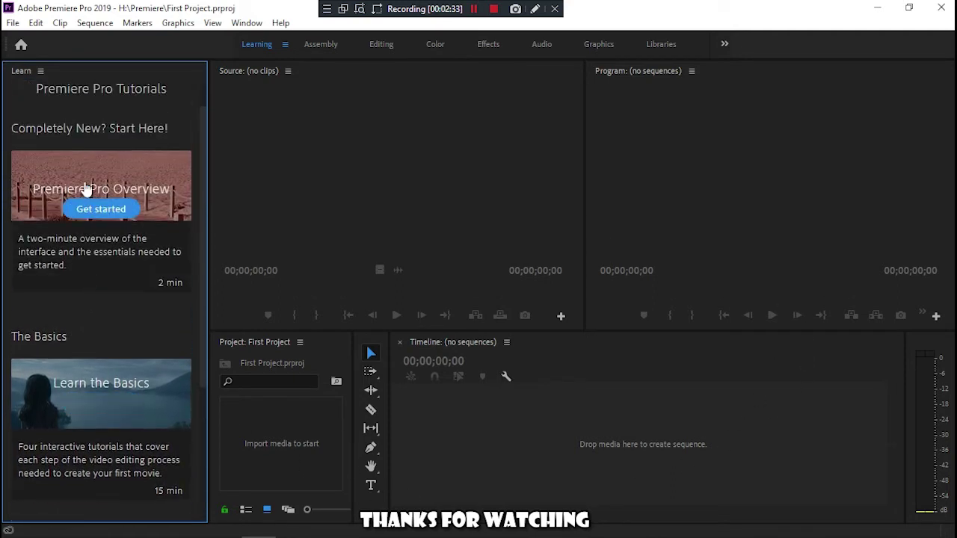
pyautogui.scroll(-3, 60, 339)
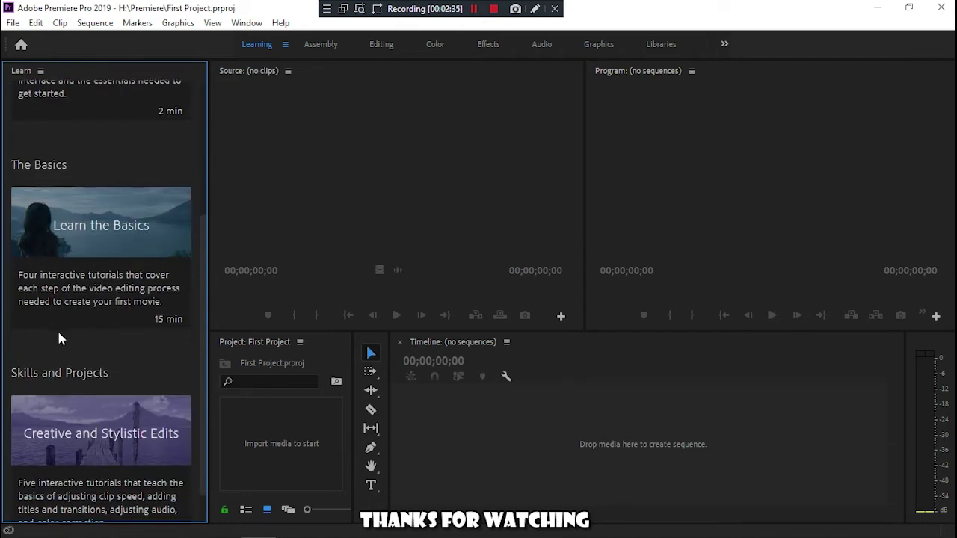
pyautogui.scroll(3, 73, 363)
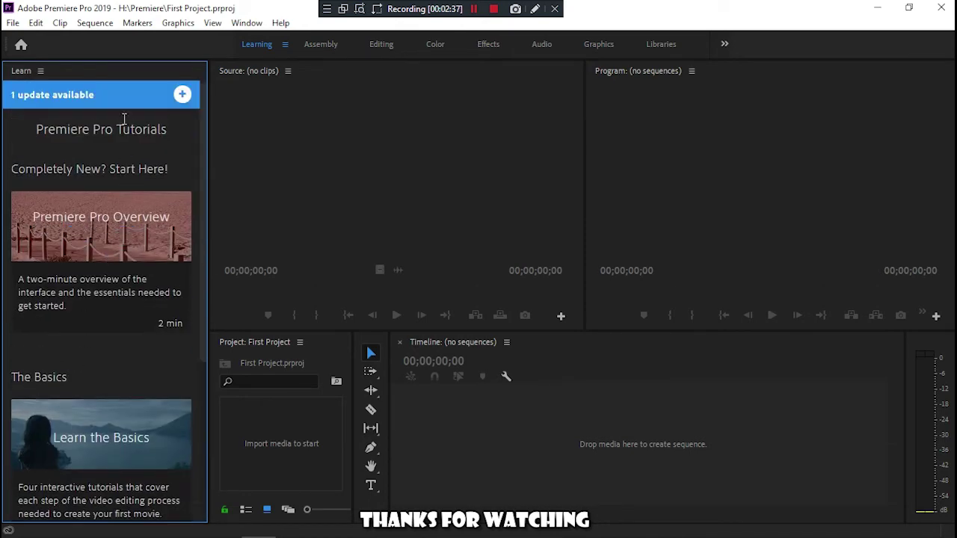
pyautogui.scroll(-3, 106, 355)
pyautogui.scroll(3, 115, 222)
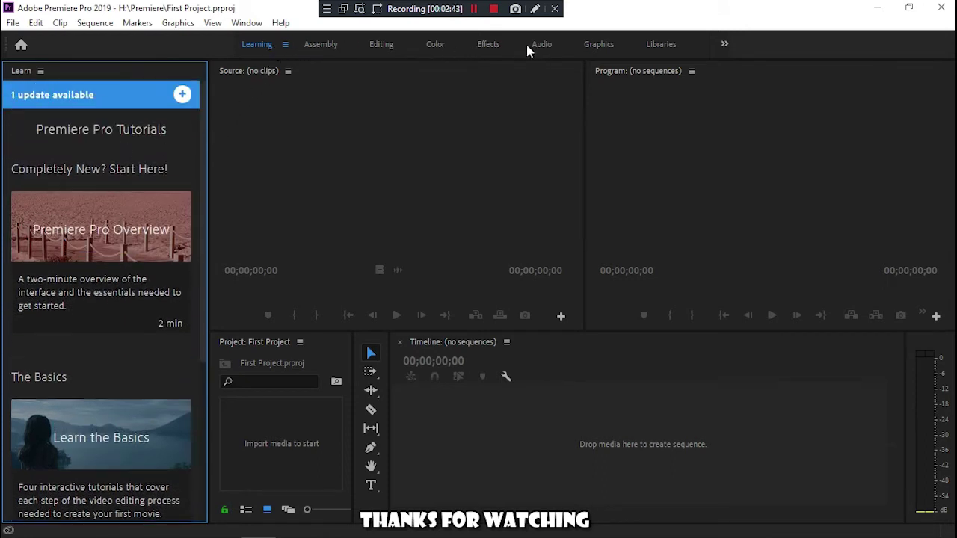
# Step: Switch to the Effects workspace and look through the File menu and its New options
pyautogui.click(488, 45)
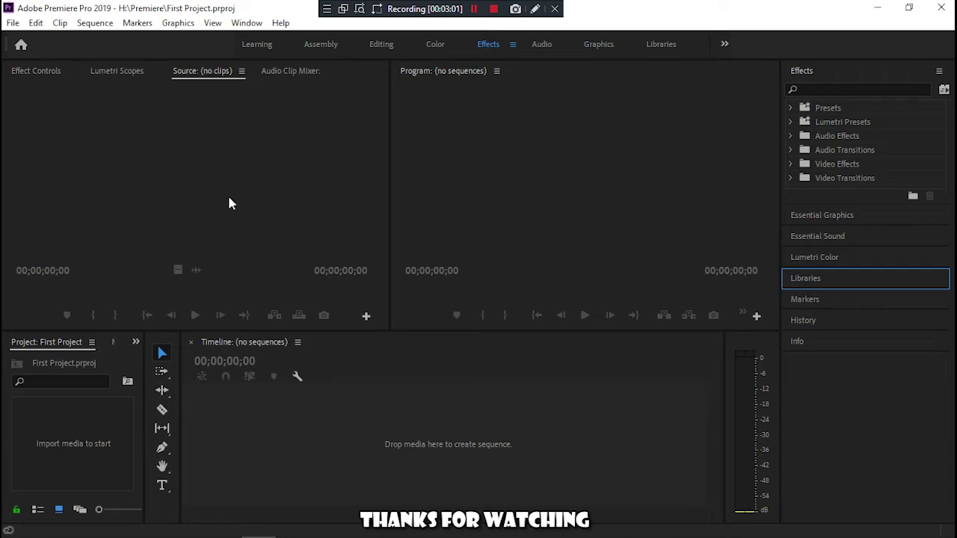
pyautogui.click(13, 23)
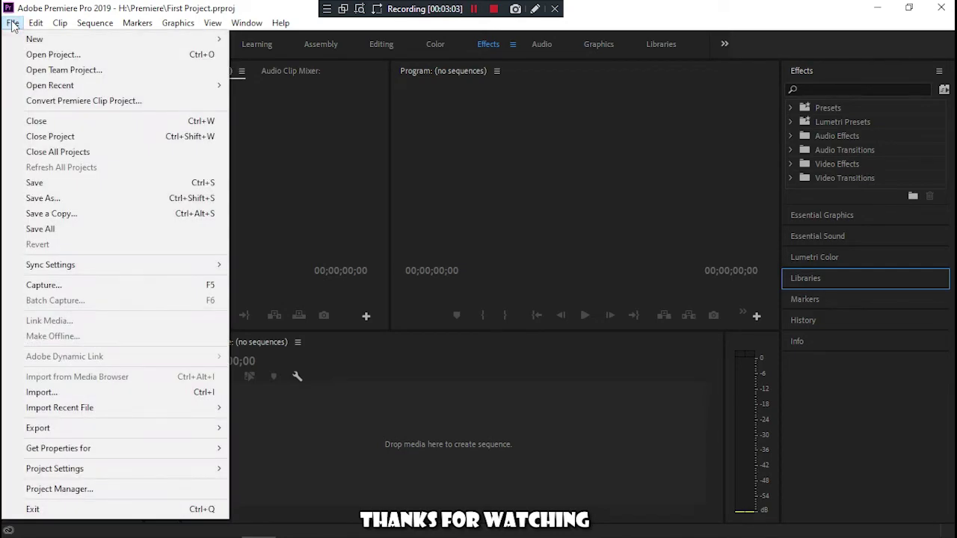
pyautogui.click(35, 22)
pyautogui.click(13, 23)
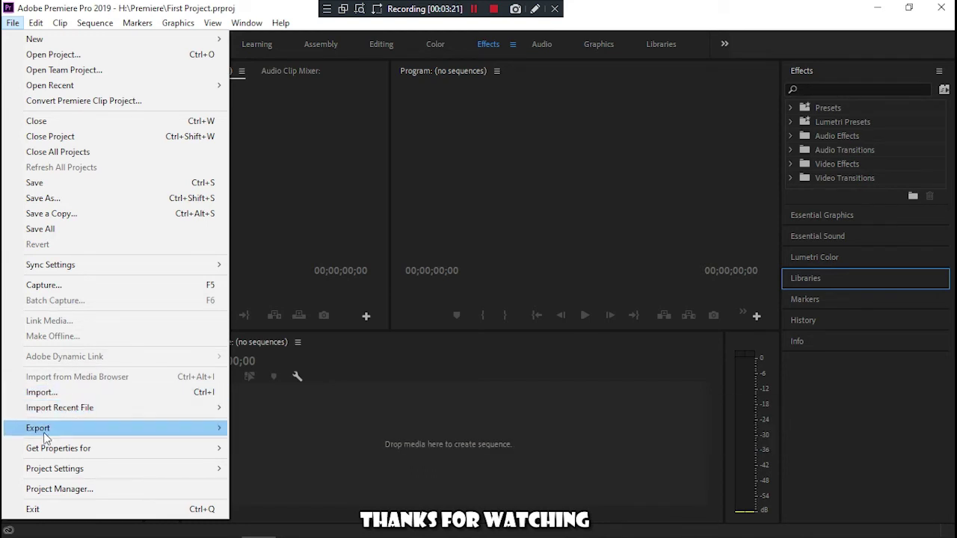
pyautogui.moveTo(163, 430)
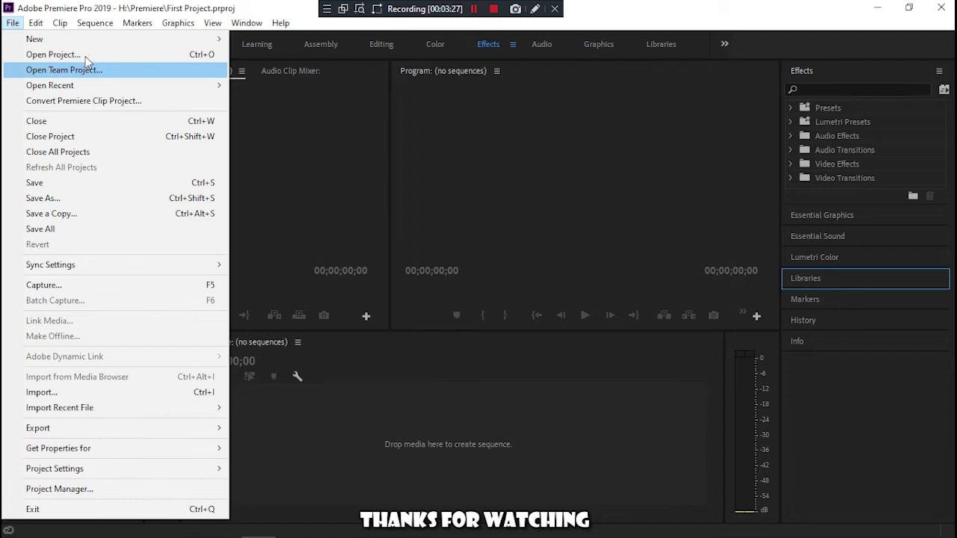
pyautogui.moveTo(36, 22)
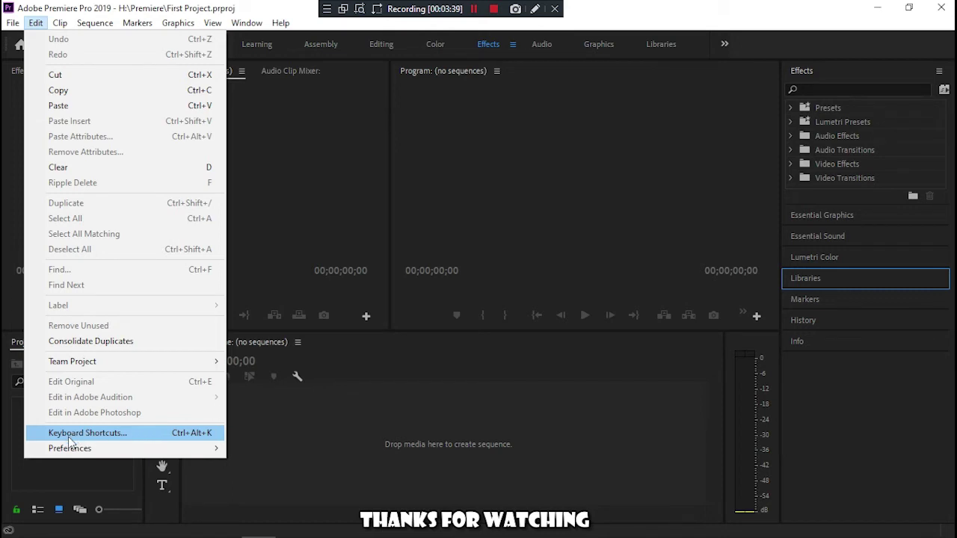
# Step: Open General preferences and look through Appearance, Audio, Audio Hardware, Auto Save and Capture
pyautogui.moveTo(71, 448)
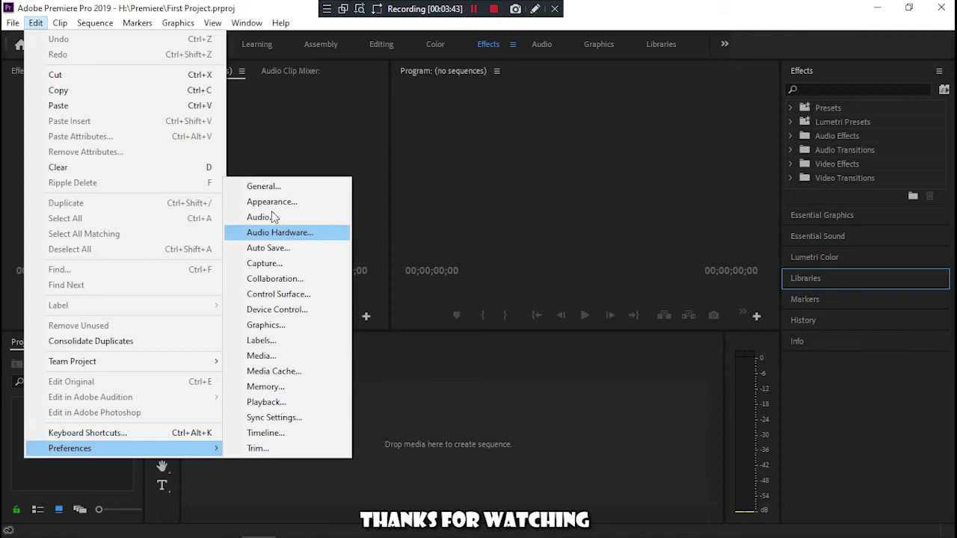
pyautogui.click(263, 186)
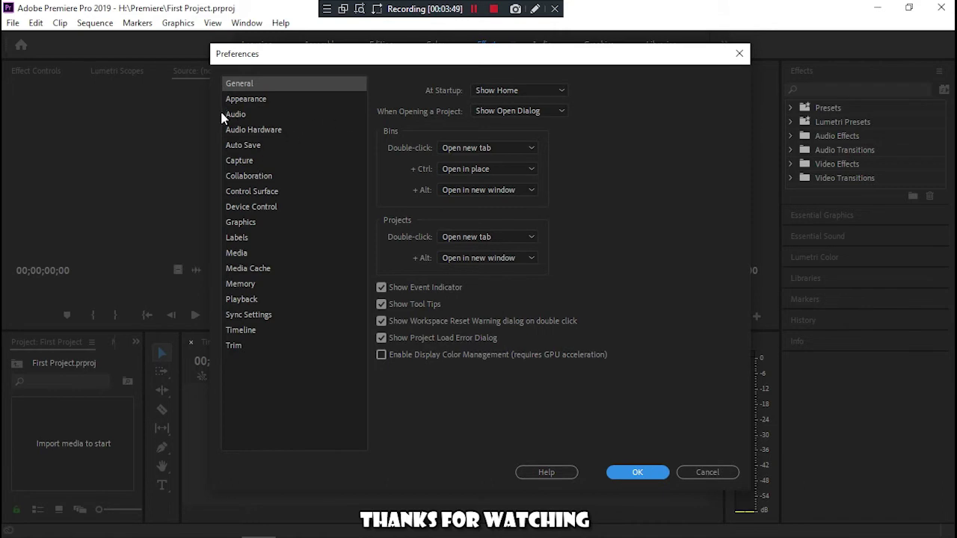
pyautogui.click(252, 100)
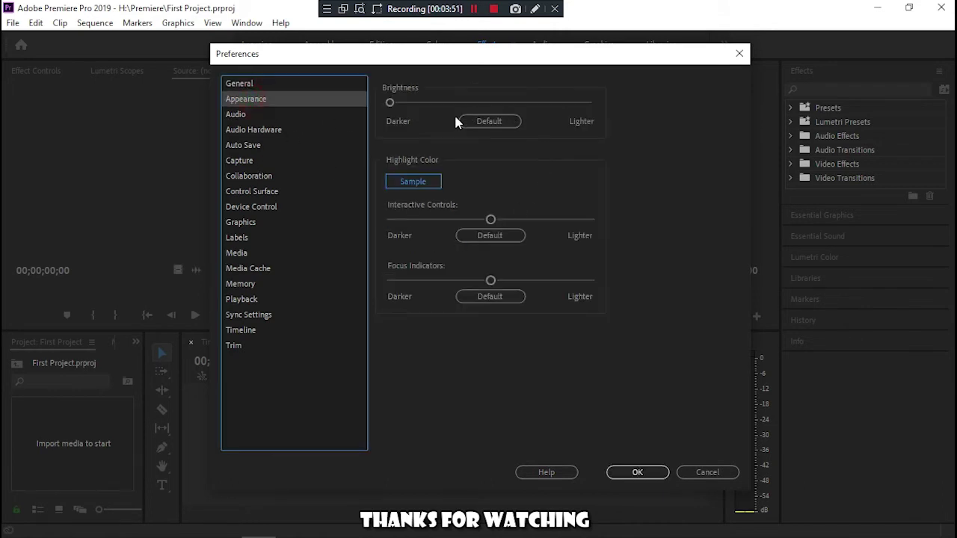
pyautogui.click(239, 116)
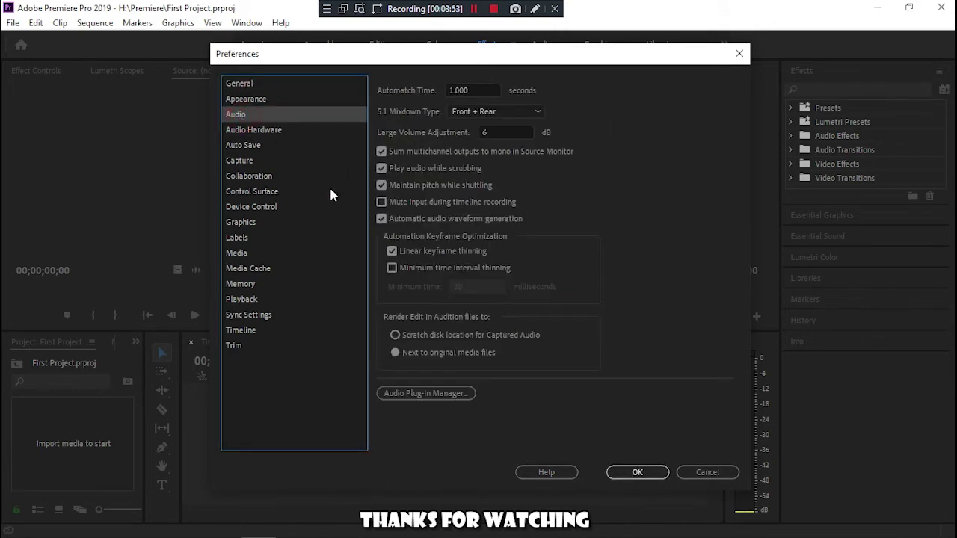
pyautogui.click(275, 131)
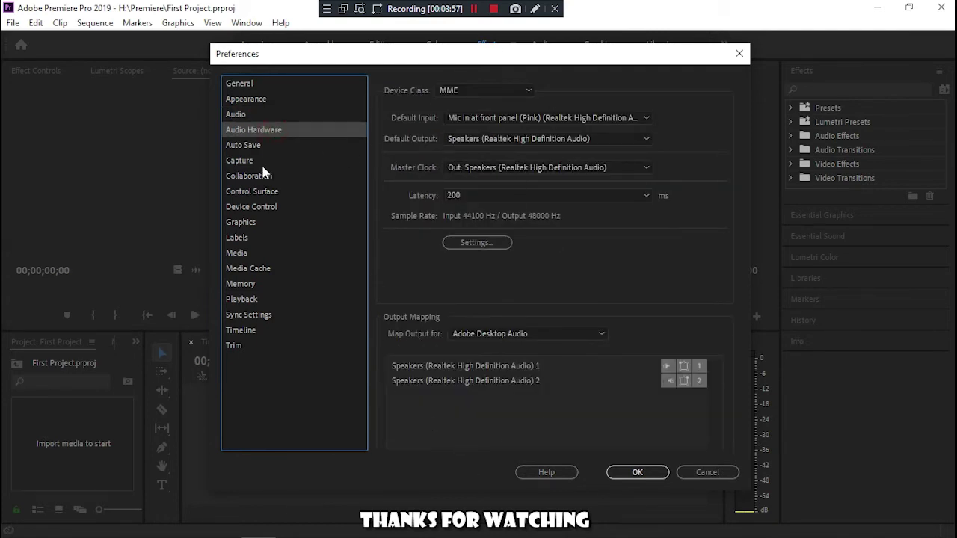
pyautogui.click(260, 149)
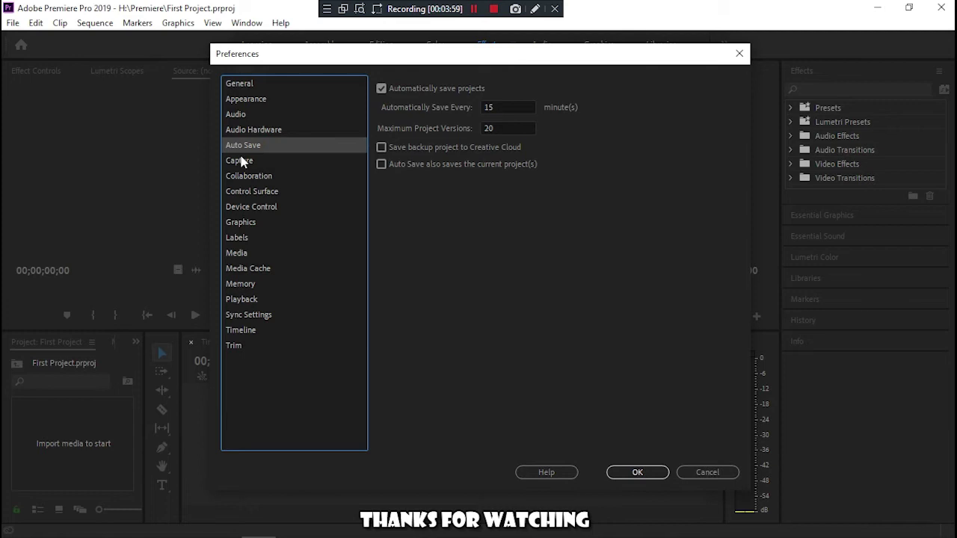
pyautogui.click(243, 161)
pyautogui.click(251, 149)
# Step: Change the Auto Save interval from 15 to 5 minutes
pyautogui.click(505, 106)
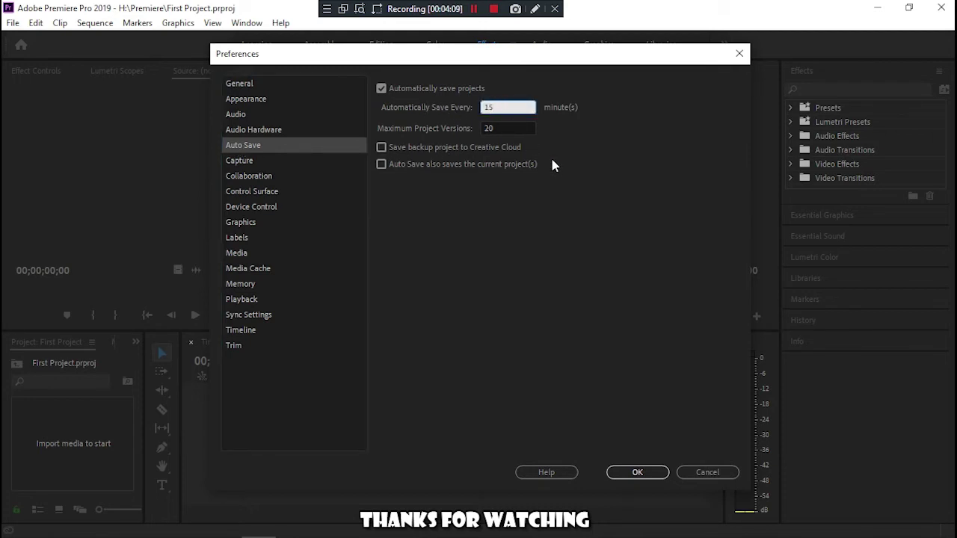
pyautogui.press('BackSpace')
pyautogui.write('5')
pyautogui.click(597, 113)
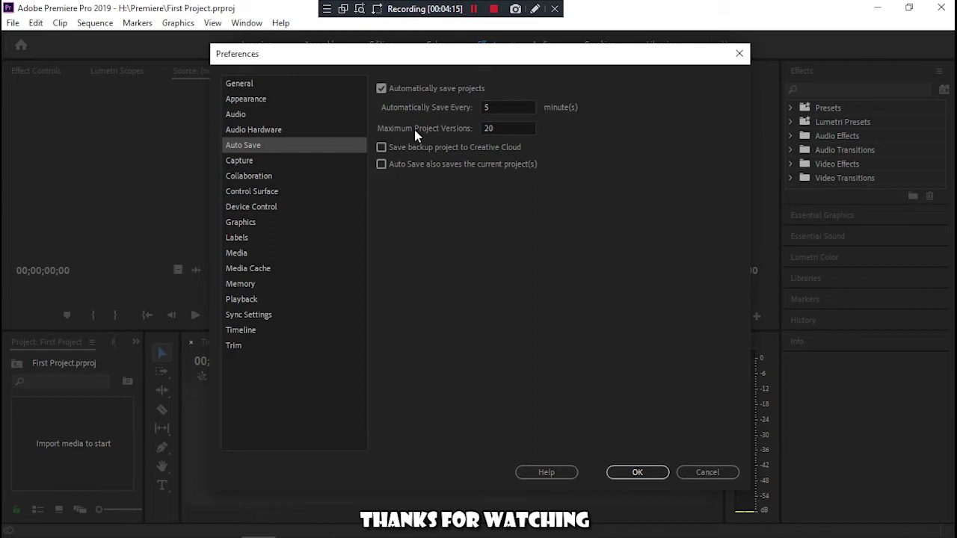
pyautogui.click(509, 107)
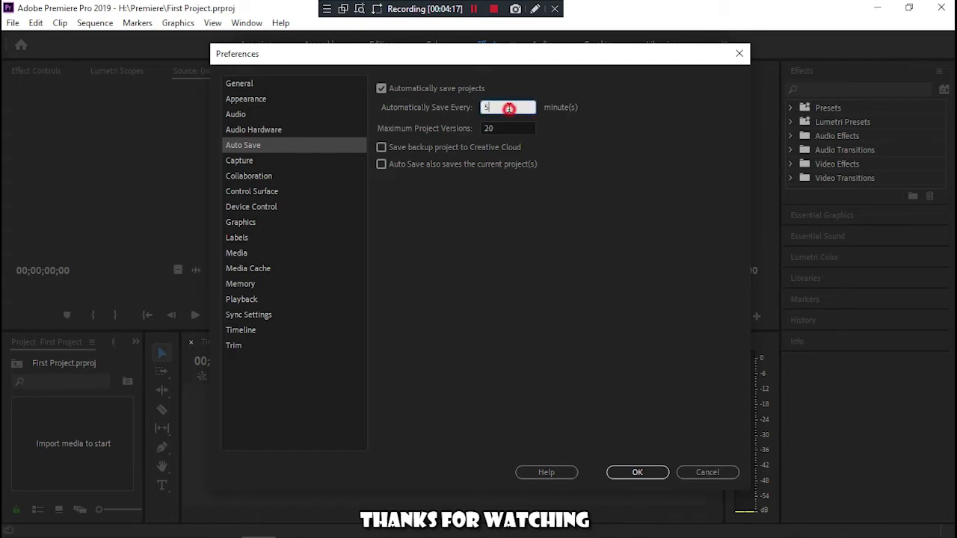
pyautogui.click(600, 98)
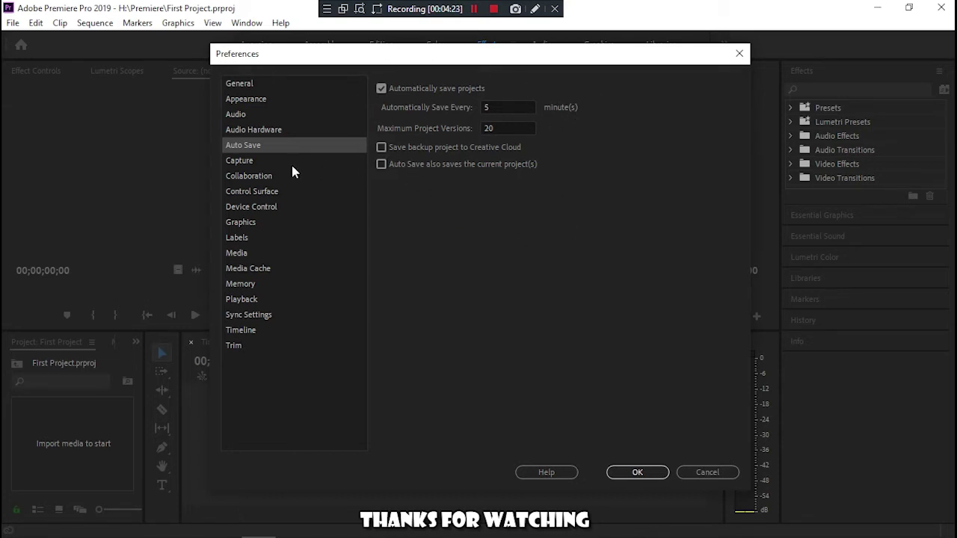
# Step: Look through the Capture, Collaboration, Control Surface, Device Control, Graphics, Labels, Media, Media Cache and Memory preferences
pyautogui.click(241, 160)
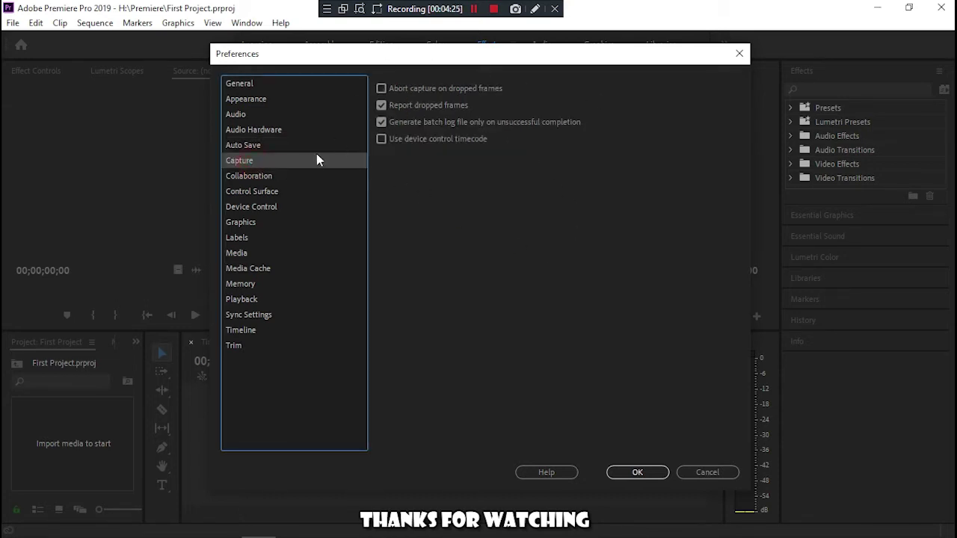
pyautogui.click(267, 177)
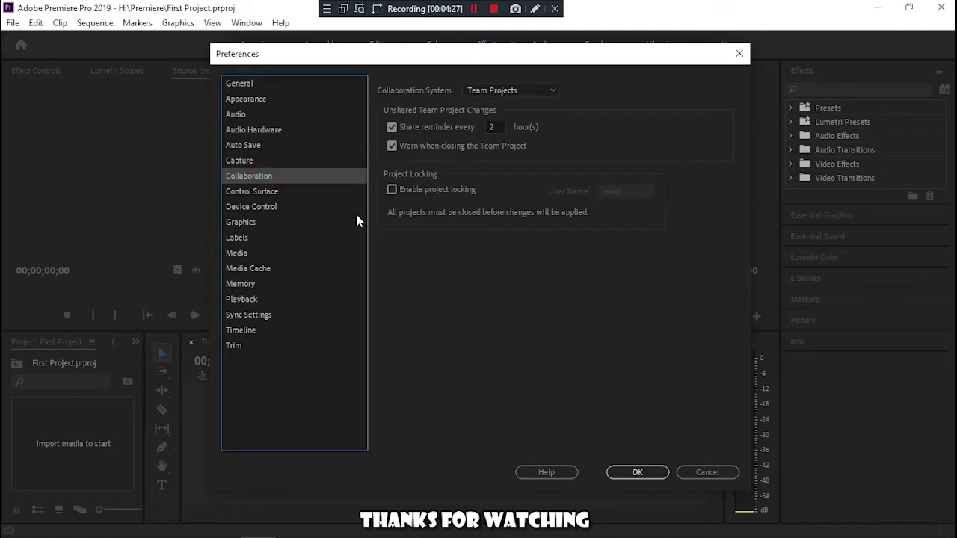
pyautogui.click(254, 195)
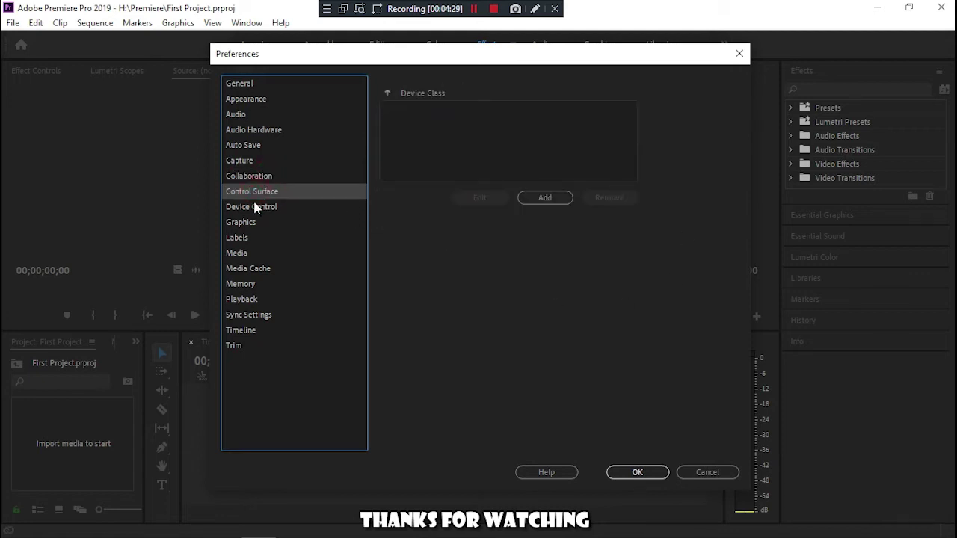
pyautogui.click(256, 207)
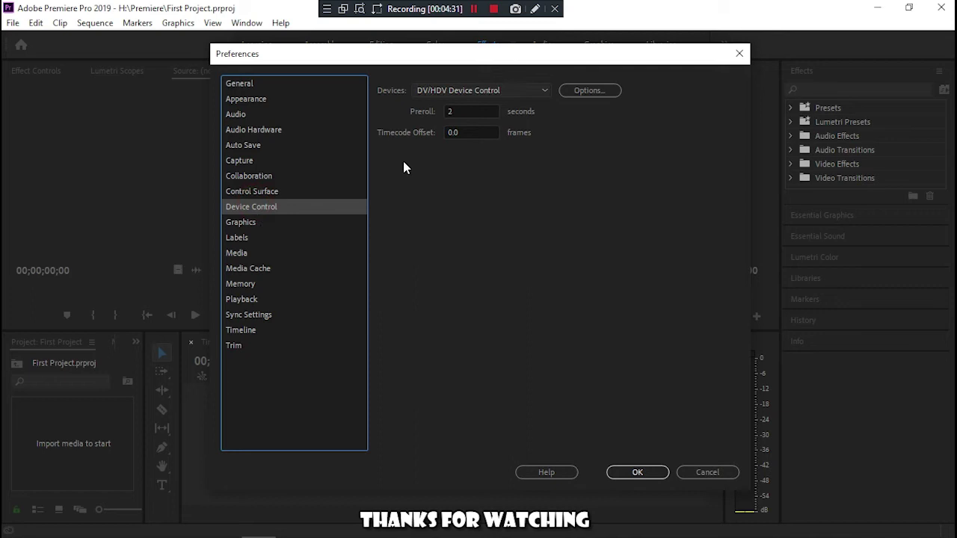
pyautogui.click(251, 222)
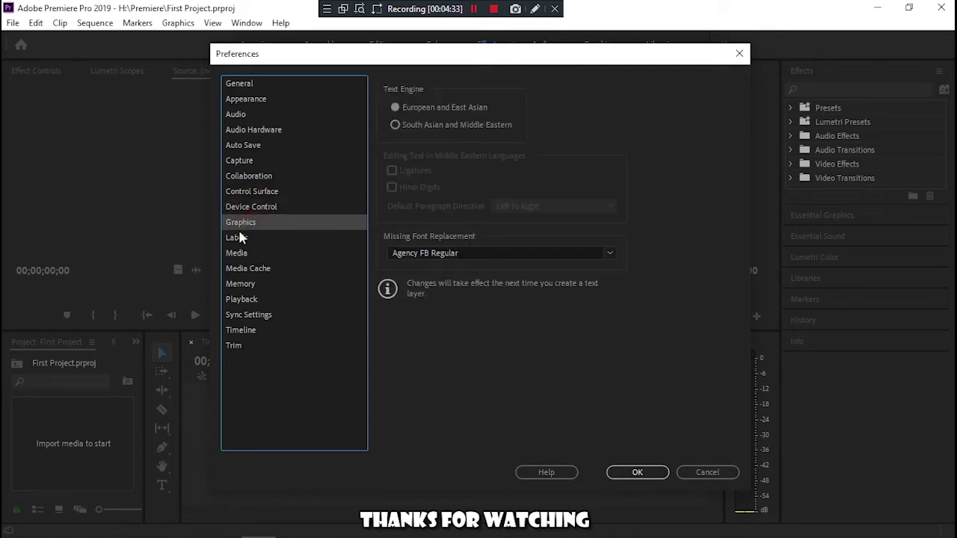
pyautogui.click(237, 237)
pyautogui.click(242, 253)
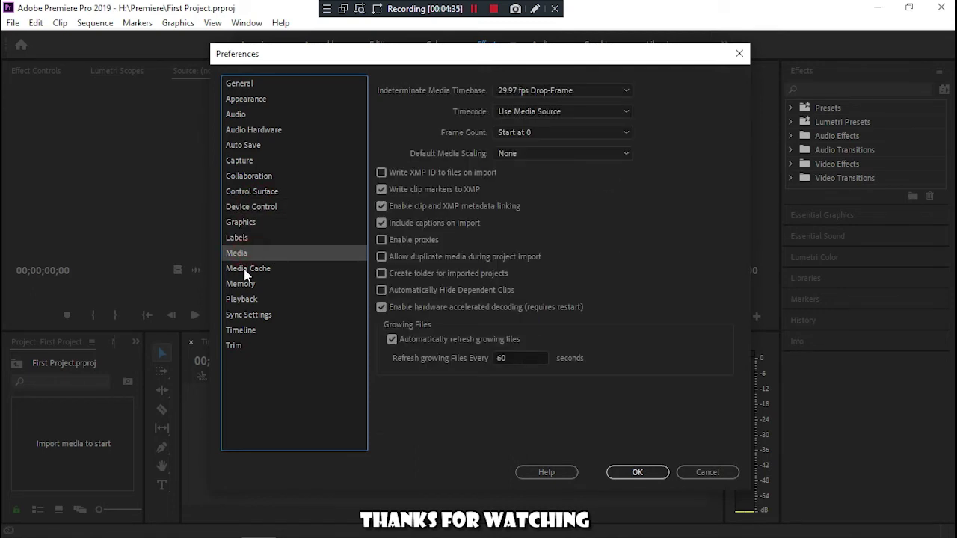
pyautogui.click(249, 270)
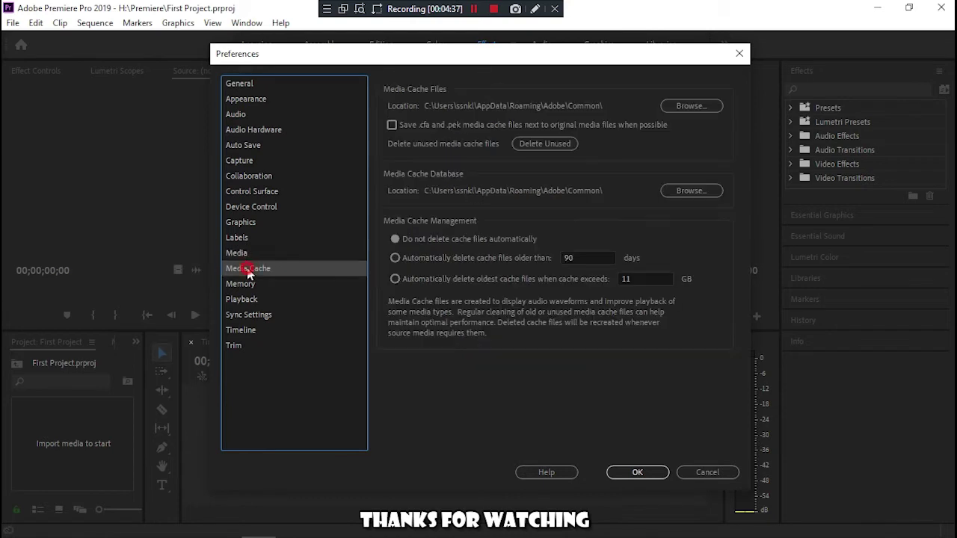
pyautogui.click(241, 284)
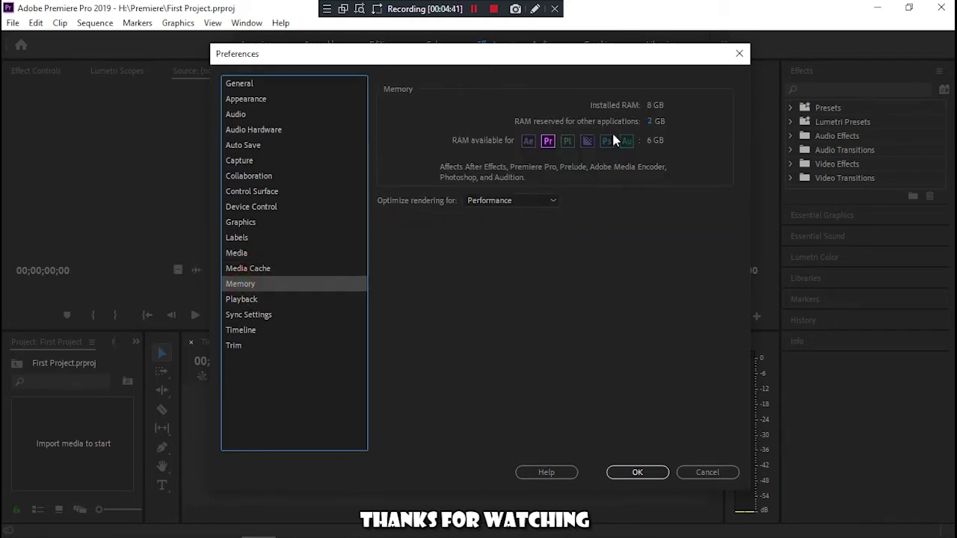
# Step: Try optimising rendering for Memory, then set it back to Performance
pyautogui.click(523, 202)
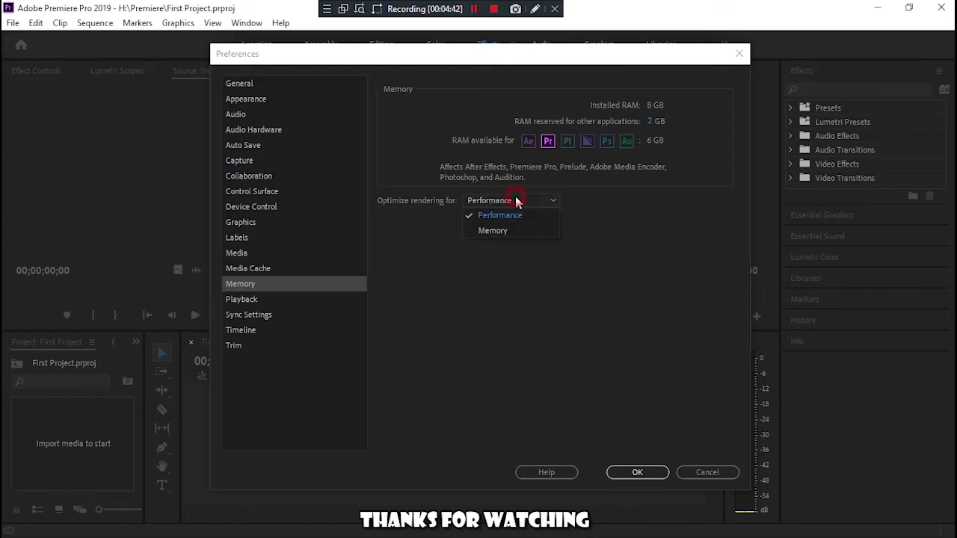
pyautogui.click(500, 233)
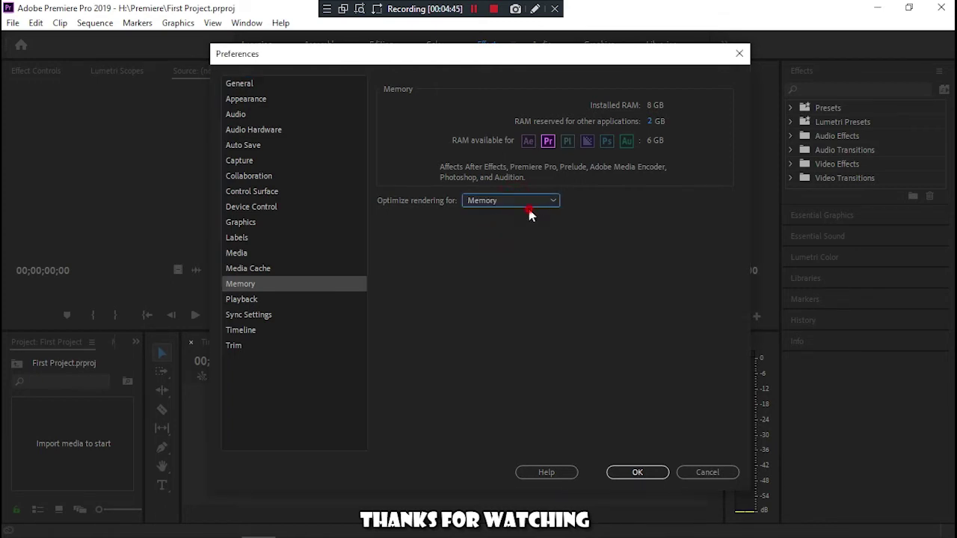
pyautogui.click(497, 204)
pyautogui.click(484, 217)
# Step: Look through Playback, Sync Settings, Timeline and Trim, then step back up to General
pyautogui.click(247, 300)
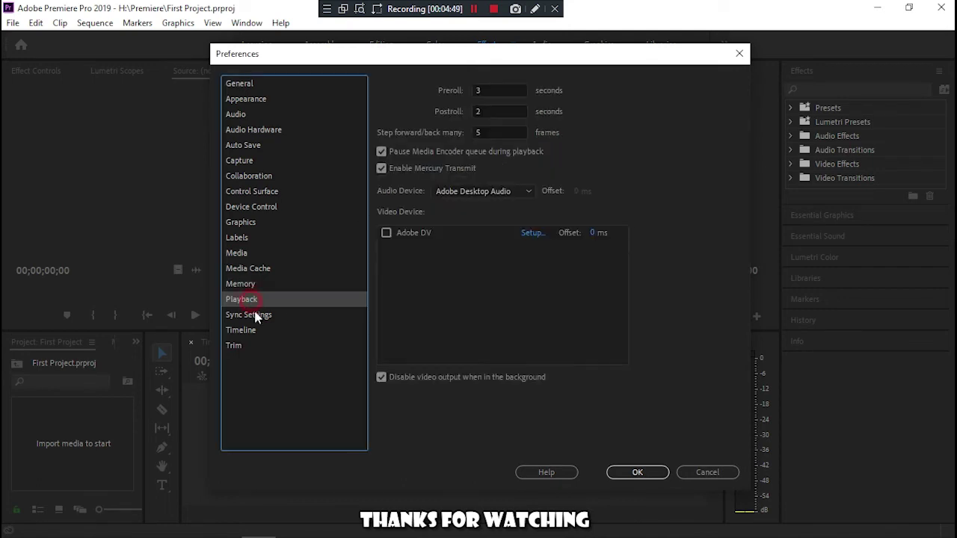
pyautogui.click(258, 316)
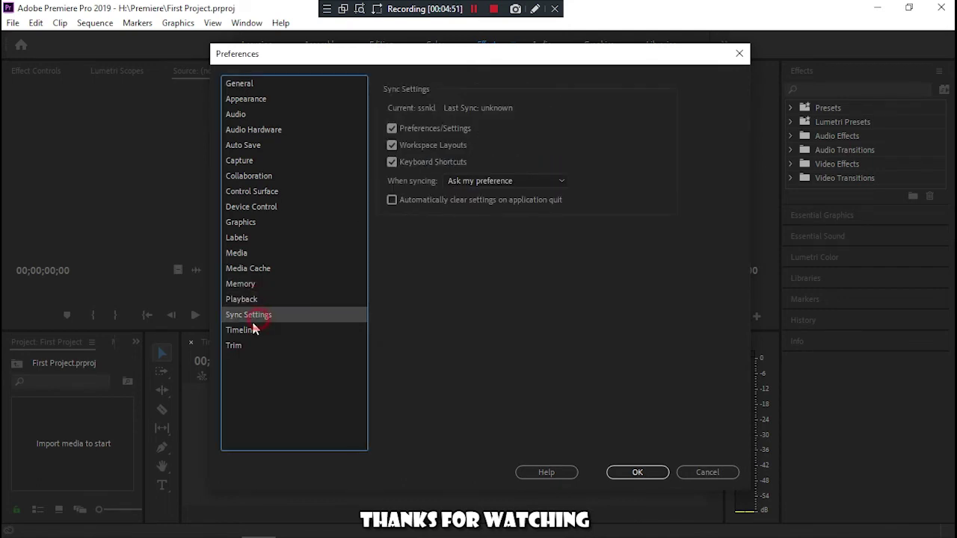
pyautogui.click(249, 330)
pyautogui.click(239, 346)
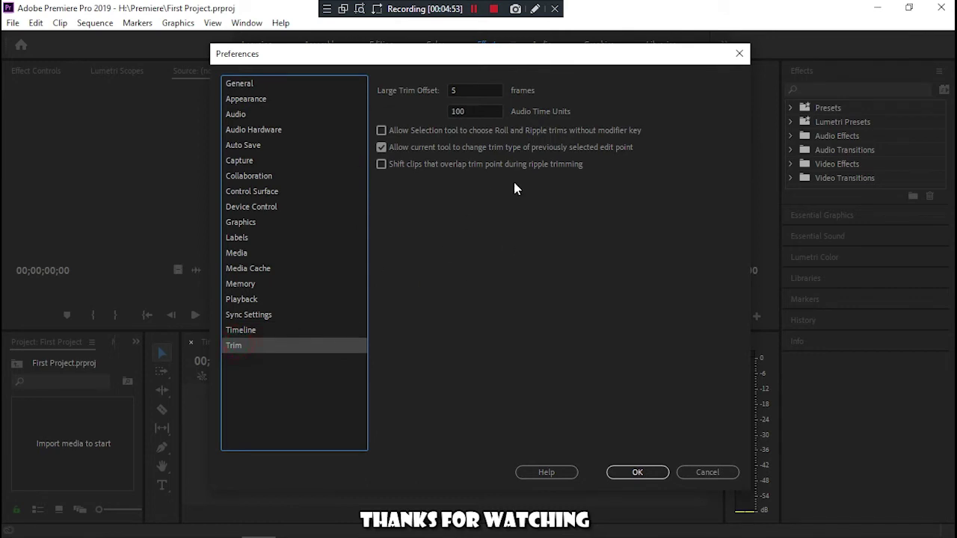
pyautogui.click(244, 145)
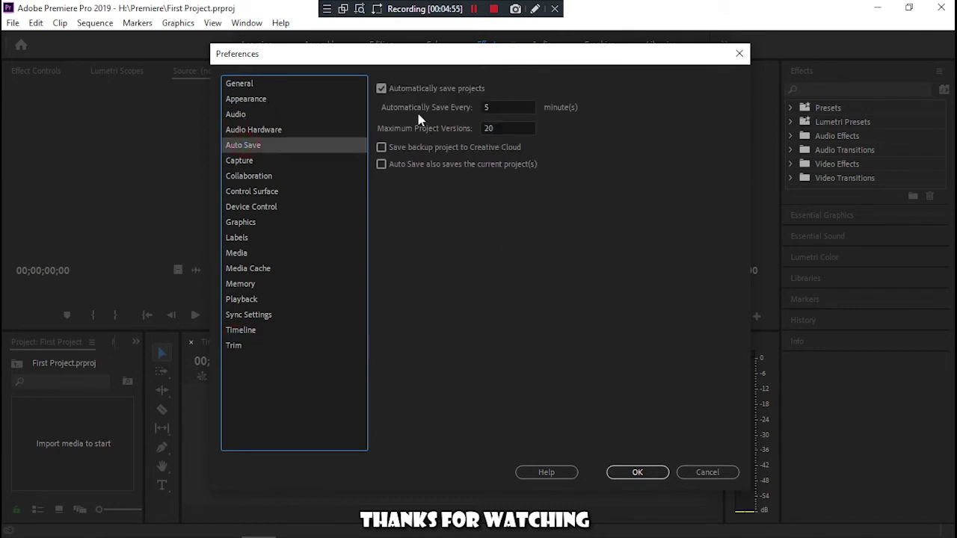
pyautogui.click(242, 131)
pyautogui.click(243, 115)
pyautogui.click(248, 100)
pyautogui.click(249, 85)
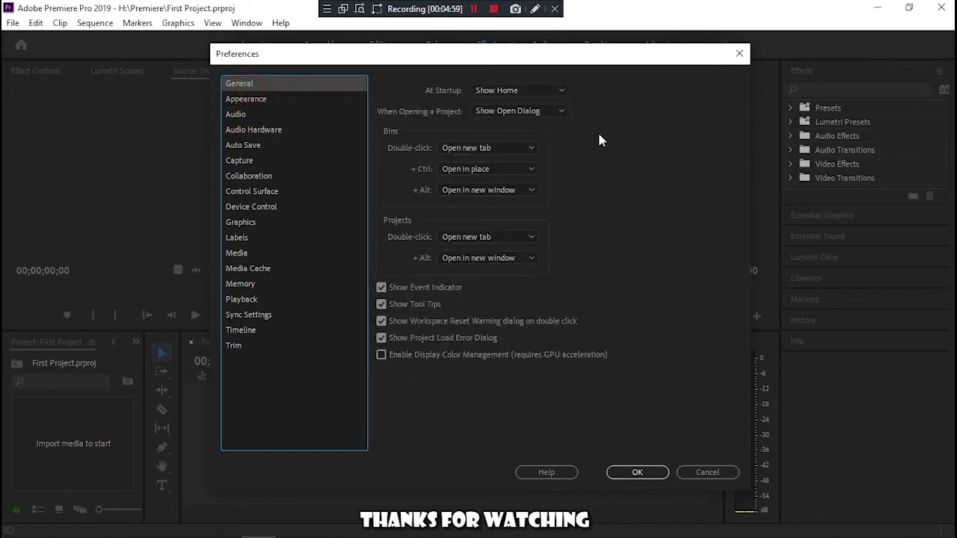
# Step: Close Preferences and browse the Edit, Clip, Sequence, Markers, Graphics, View, Window and Help menus
pyautogui.click(641, 476)
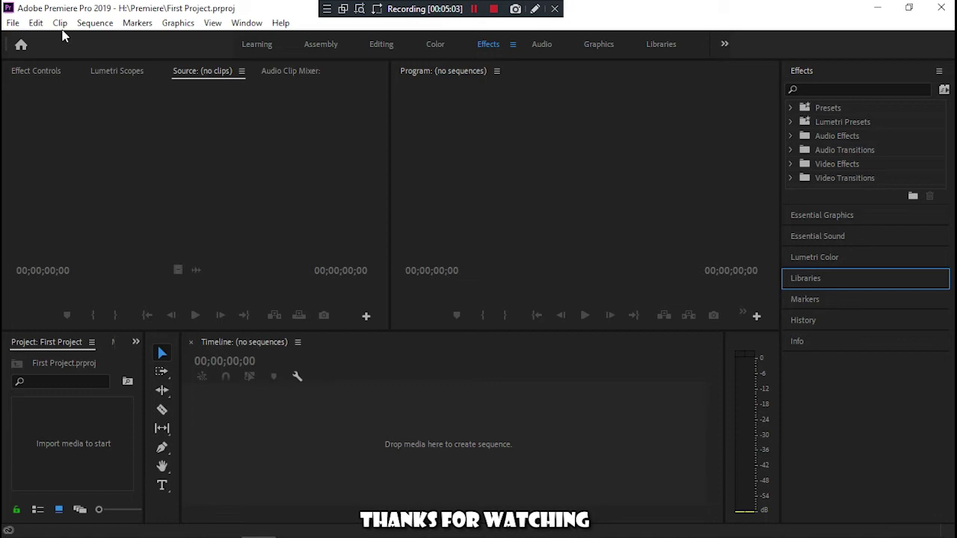
pyautogui.click(36, 22)
pyautogui.moveTo(56, 26)
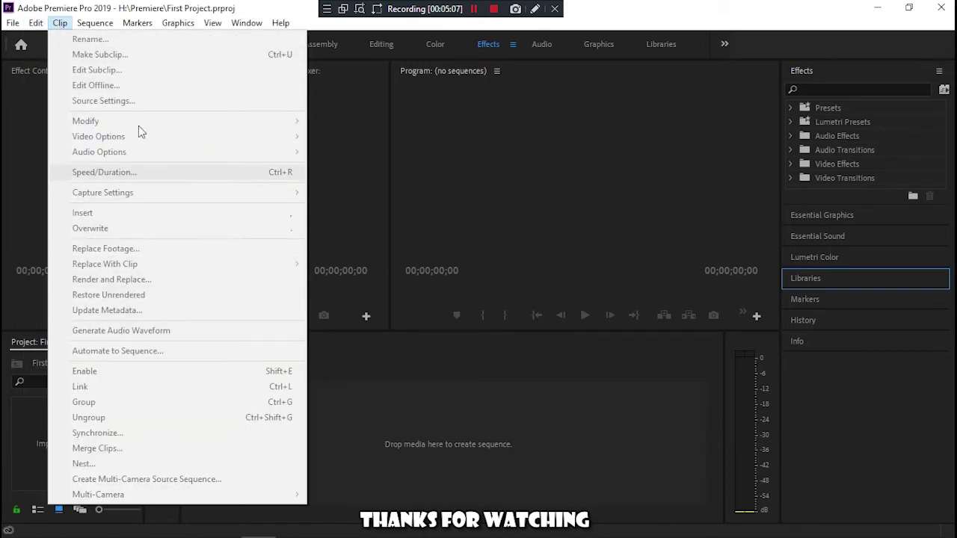
pyautogui.click(60, 23)
pyautogui.click(95, 23)
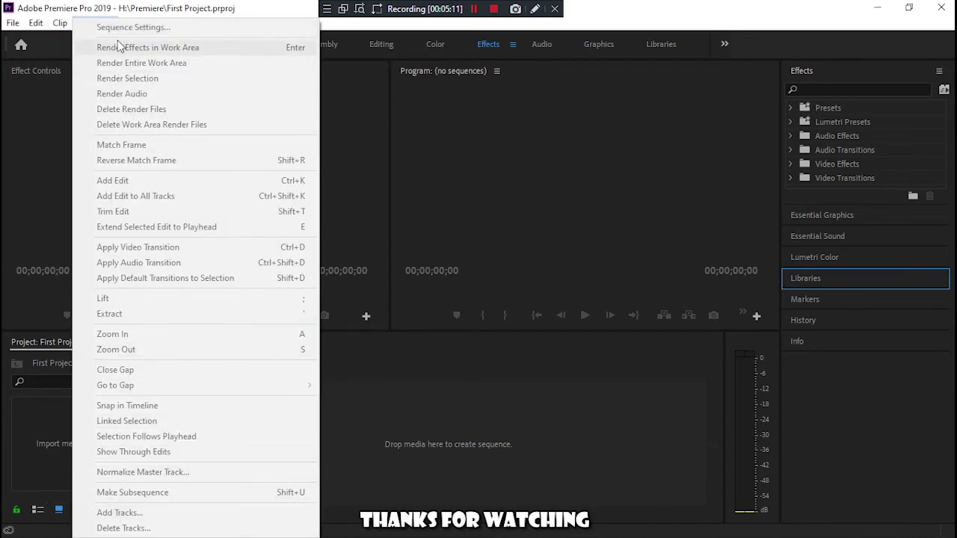
pyautogui.moveTo(137, 22)
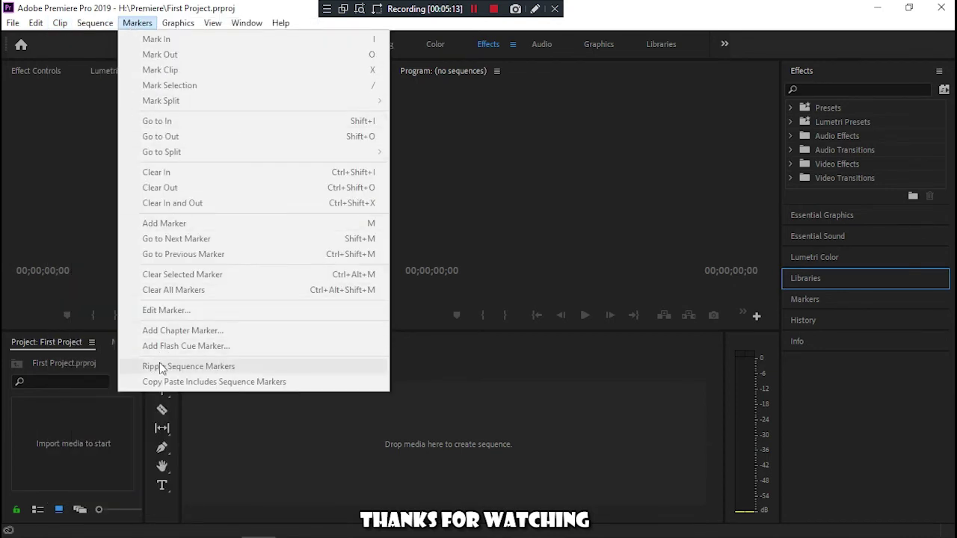
pyautogui.moveTo(171, 25)
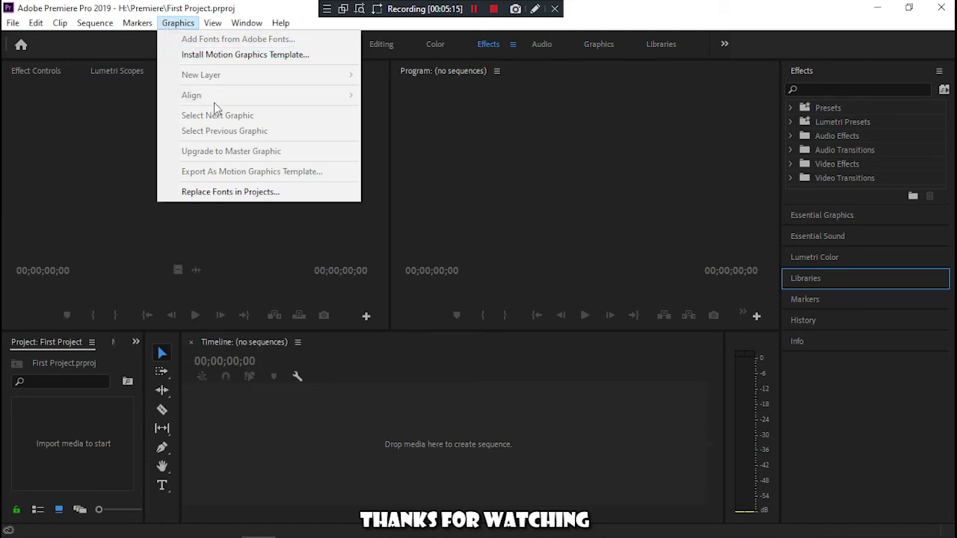
pyautogui.moveTo(216, 24)
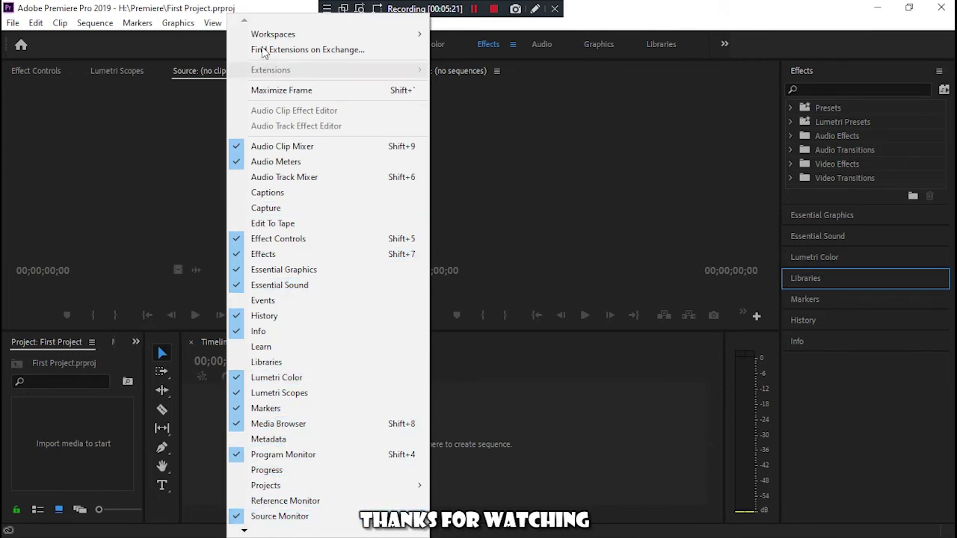
pyautogui.click(246, 19)
pyautogui.click(281, 23)
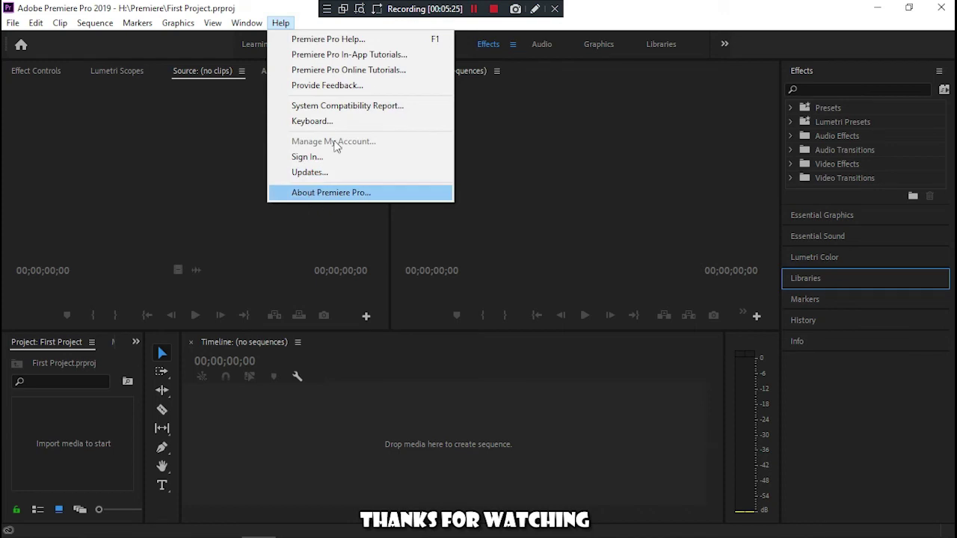
pyautogui.click(585, 197)
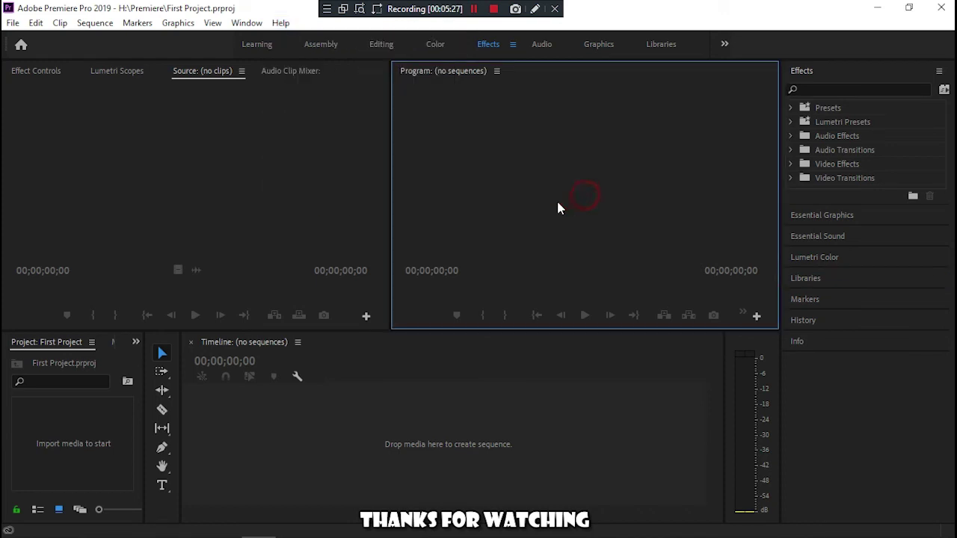
# Step: Cycle through the Lumetri Scopes, Source and Audio Clip Mixer tabs, ending on Effect Controls
pyautogui.click(181, 193)
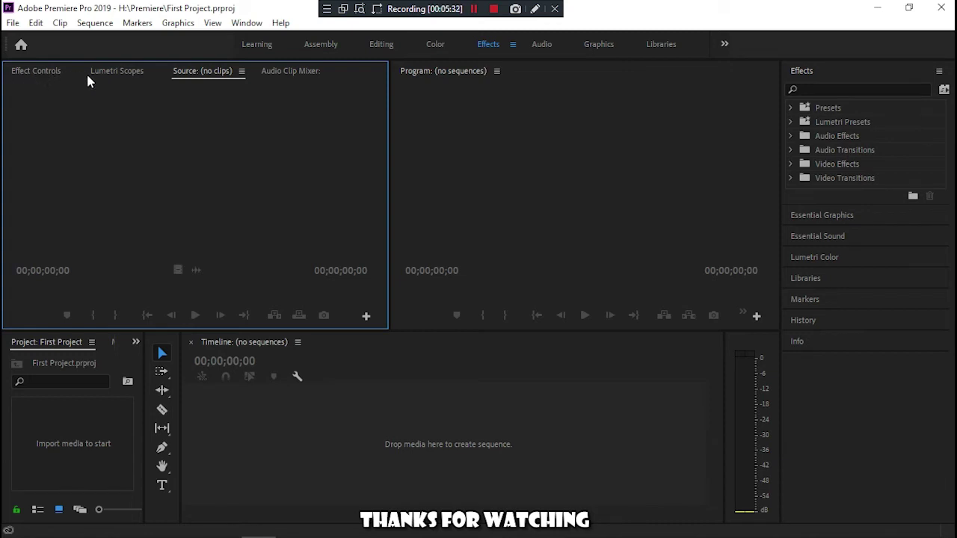
pyautogui.click(116, 72)
pyautogui.click(26, 74)
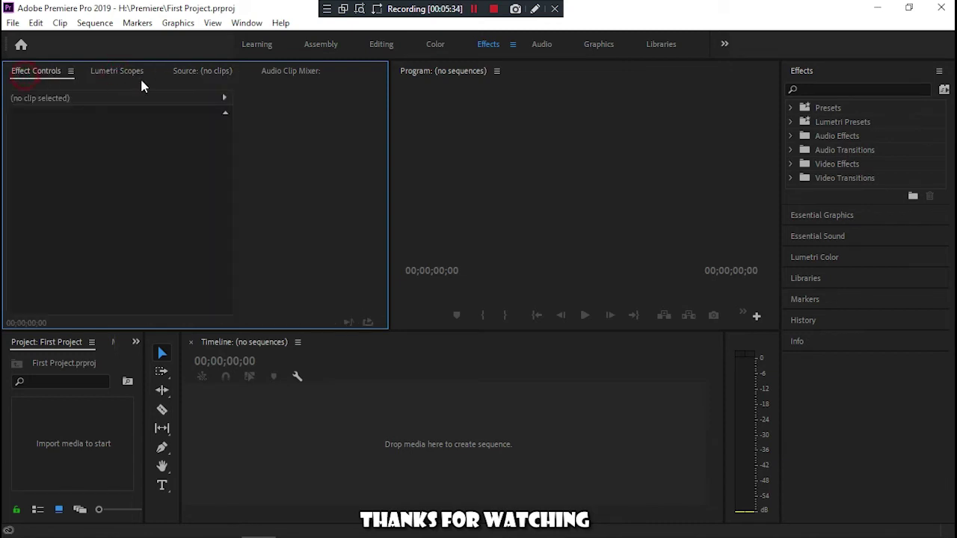
pyautogui.click(207, 72)
pyautogui.click(270, 72)
pyautogui.click(21, 75)
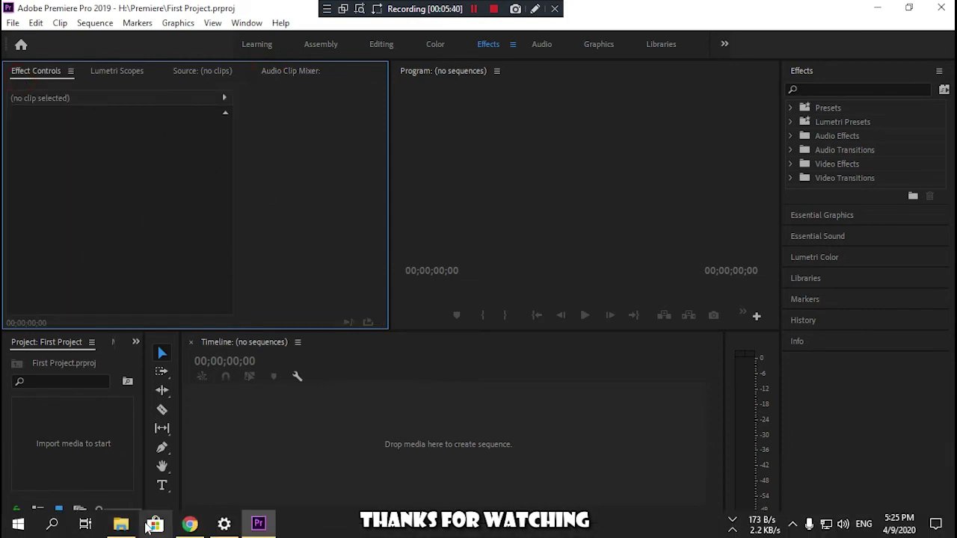
# Step: Open Documents\Bandicam in File Explorer and drag Part 1.avi into Premiere's Project panel
pyautogui.click(121, 529)
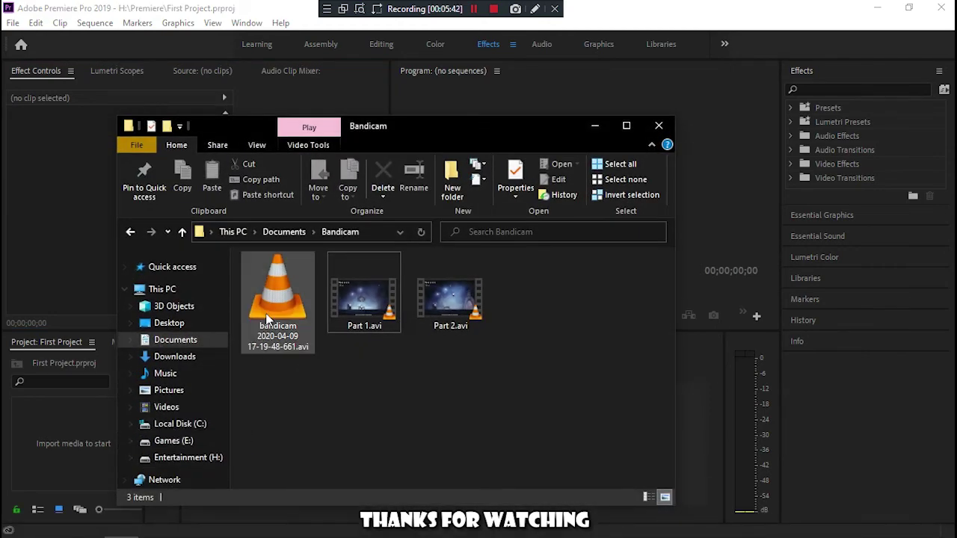
pyautogui.click(175, 339)
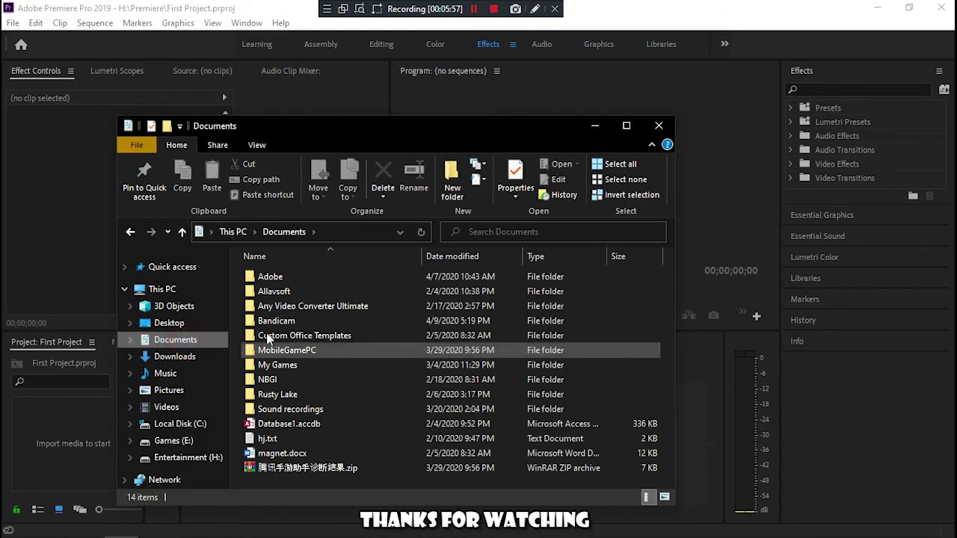
pyautogui.click(276, 323)
pyautogui.doubleClick(277, 323)
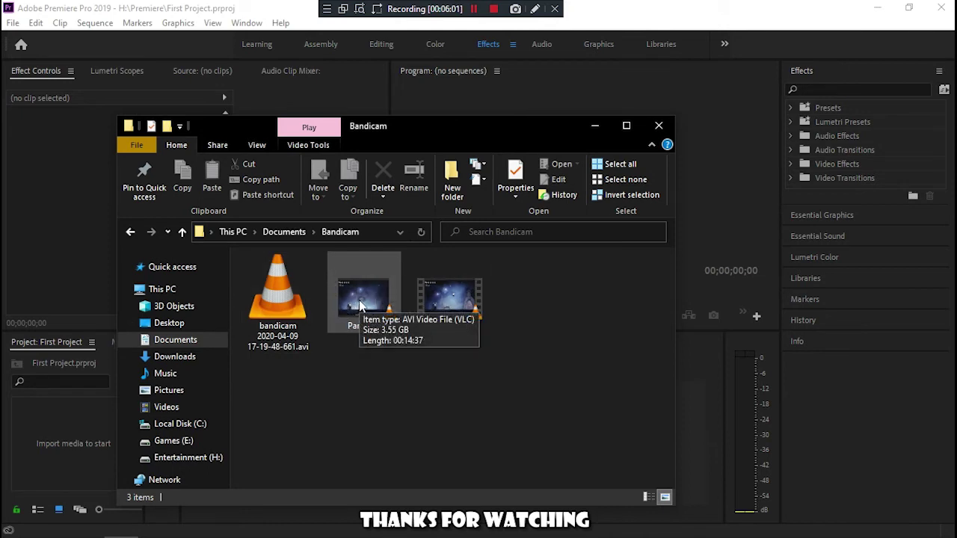
pyautogui.moveTo(360, 305); pyautogui.dragTo(75, 447)
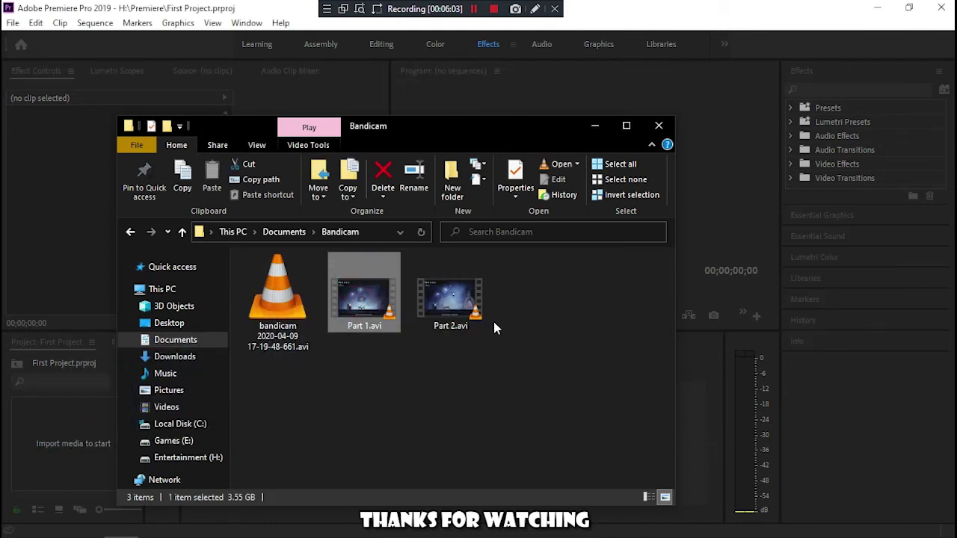
# Step: Drag Part 1.avi from the Project panel onto the empty Timeline to create the Part 1 sequence
pyautogui.click(600, 132)
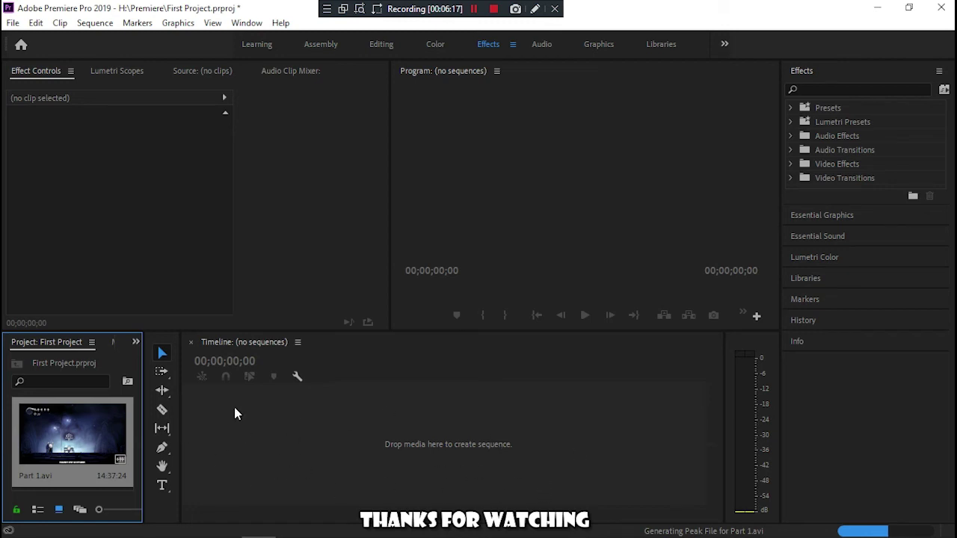
pyautogui.moveTo(45, 448); pyautogui.dragTo(343, 402)
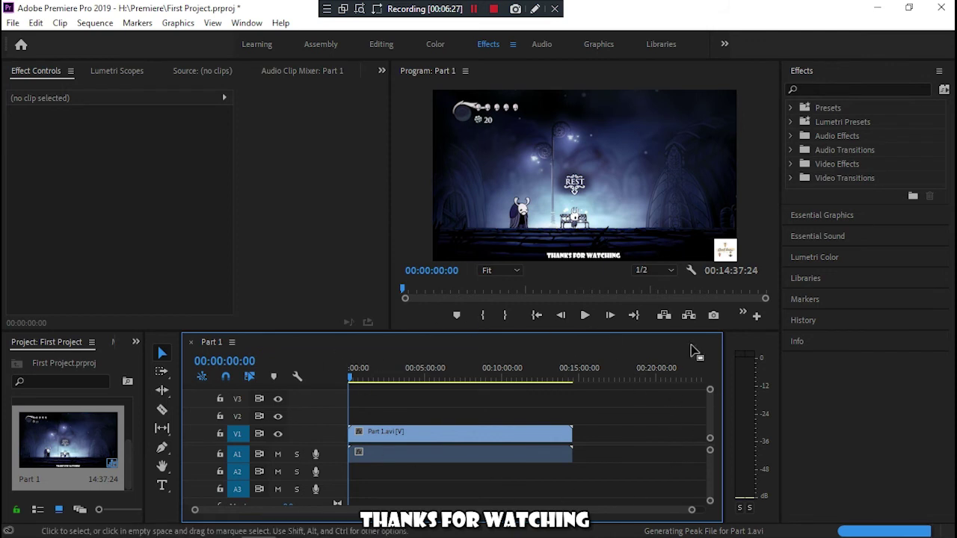
pyautogui.click(585, 317)
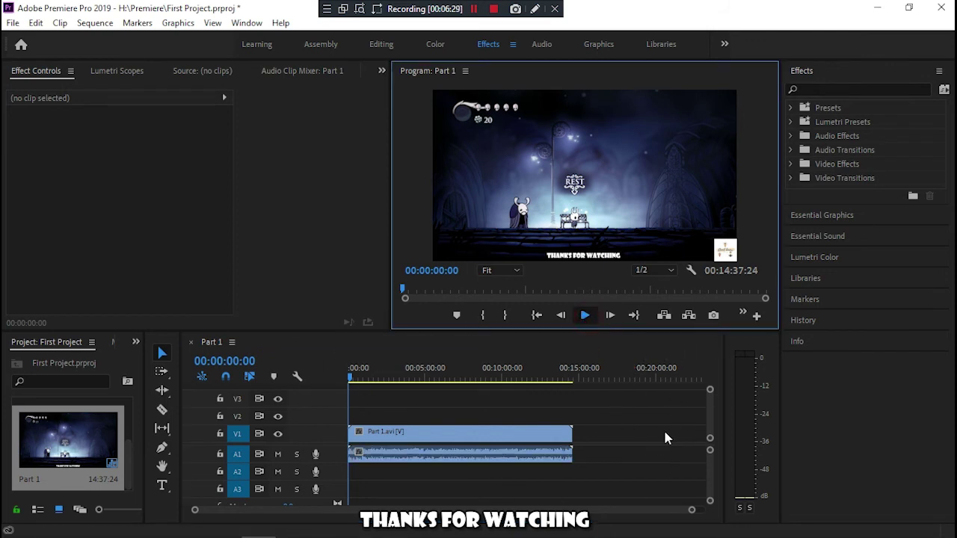
# Step: Play and stop the Part 1 sequence, then scrub the playhead back and forth through the footage
pyautogui.click(587, 316)
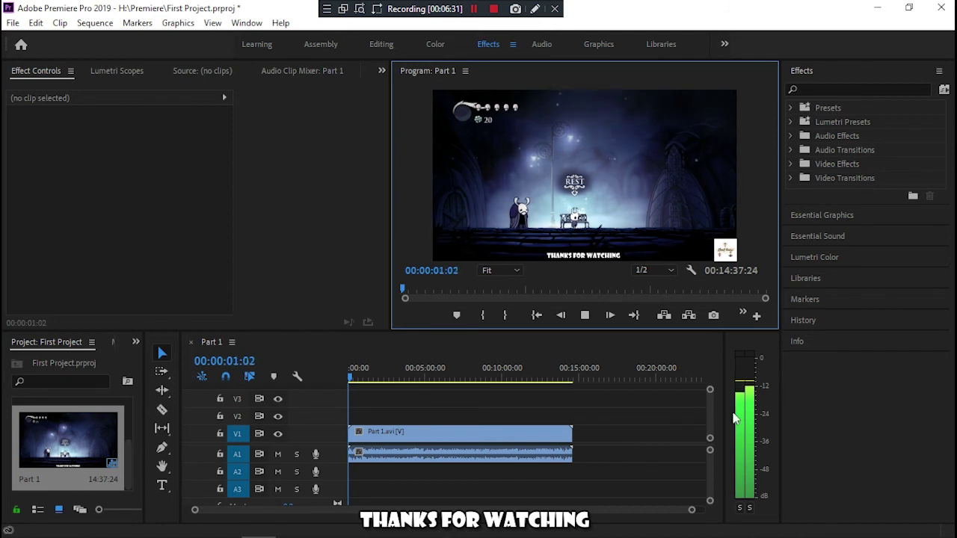
pyautogui.click(583, 317)
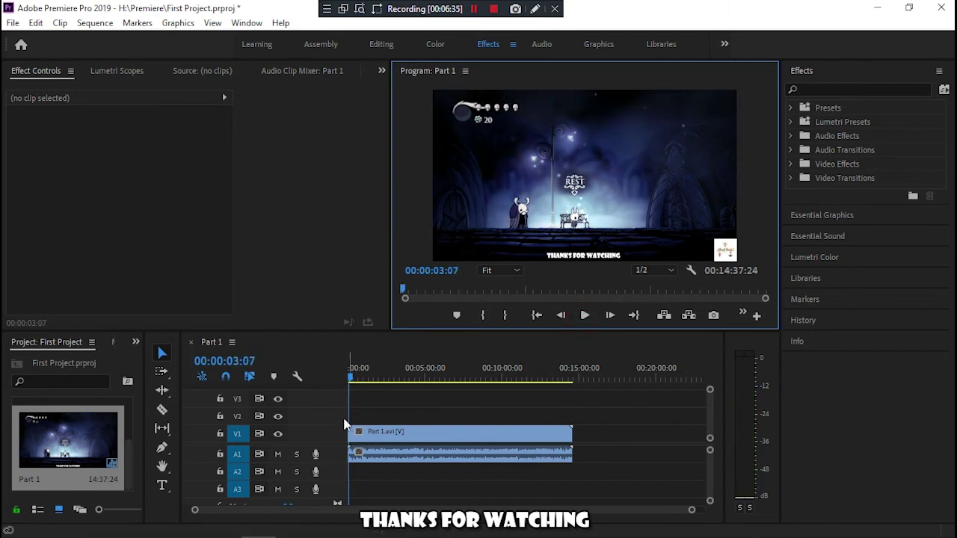
pyautogui.moveTo(353, 376); pyautogui.dragTo(346, 396)
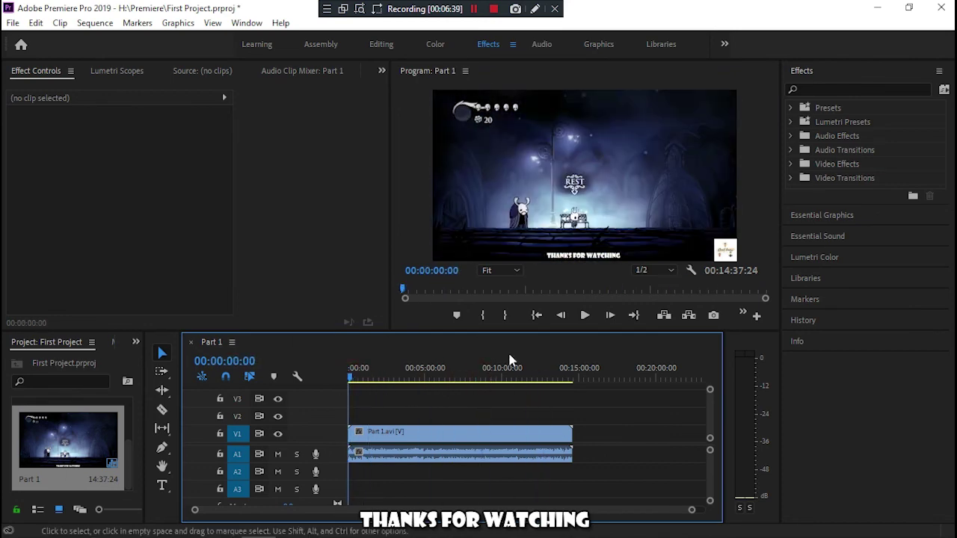
pyautogui.click(401, 299)
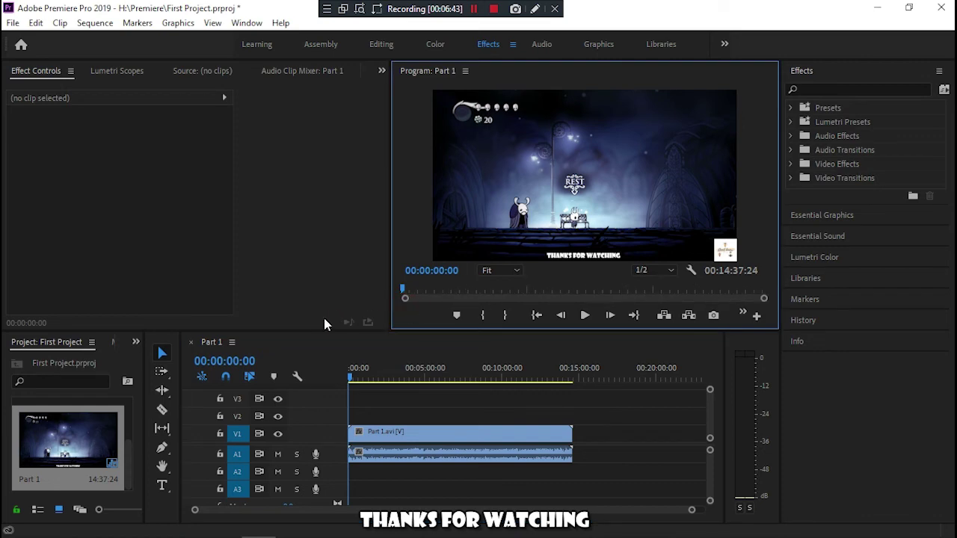
pyautogui.moveTo(401, 291); pyautogui.dragTo(538, 297)
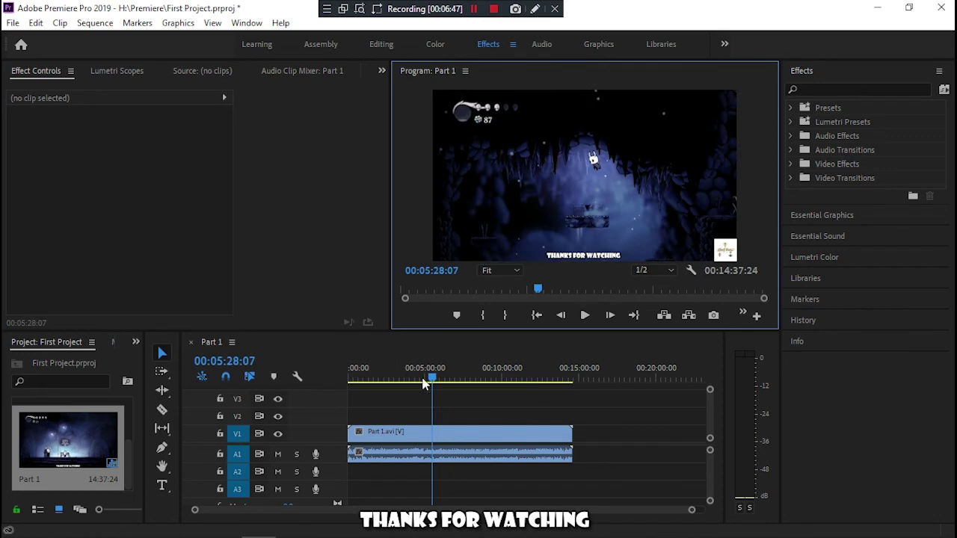
pyautogui.moveTo(421, 380); pyautogui.dragTo(378, 385)
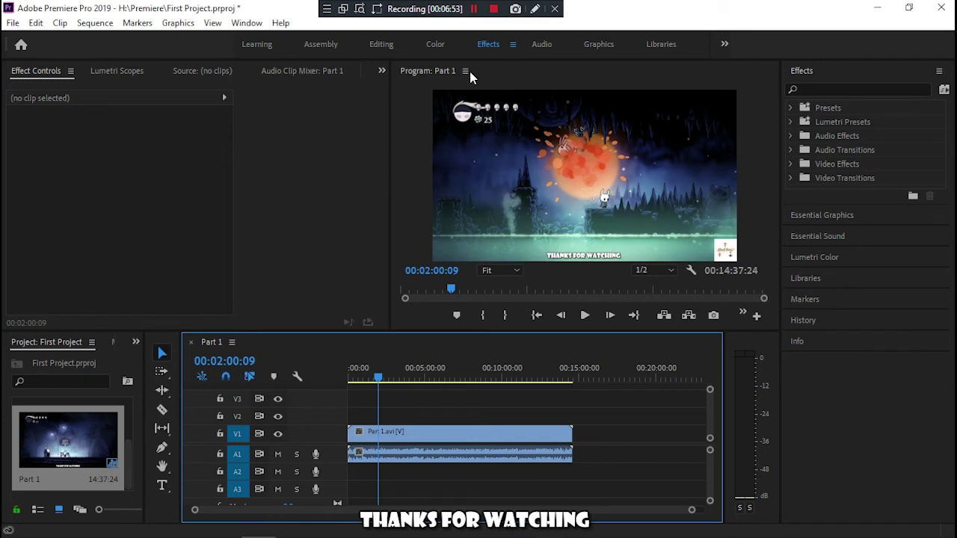
# Step: Dismiss Frame Hold Options, then unlink Part 1.avi's audio from its video on the timeline
pyautogui.click(302, 71)
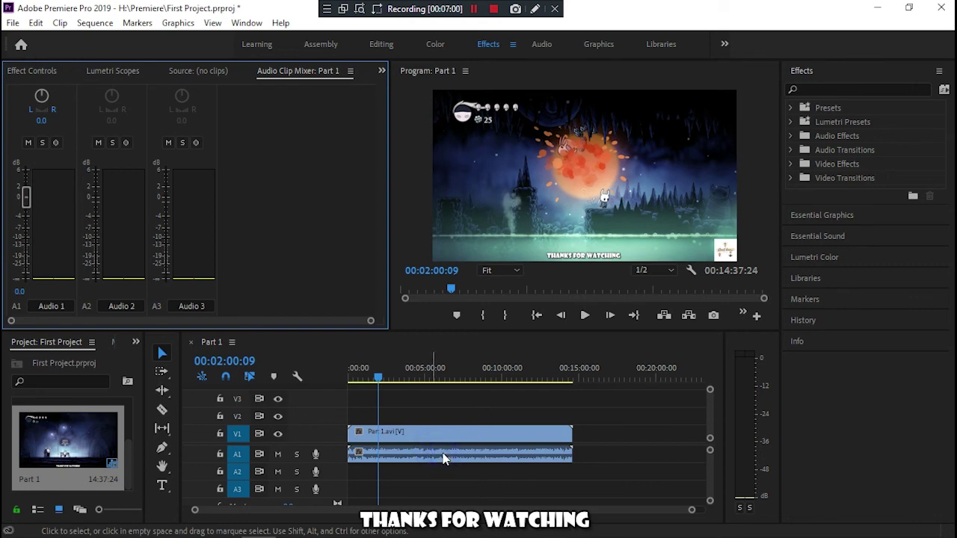
pyautogui.doubleClick(415, 441)
pyautogui.hotkey('shift', 'h')
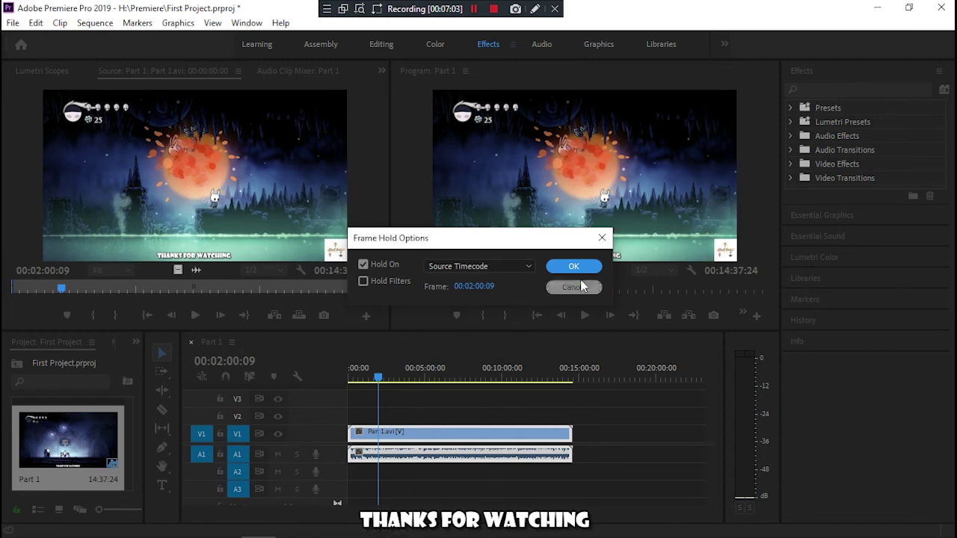
pyautogui.click(573, 287)
pyautogui.rightClick(430, 453)
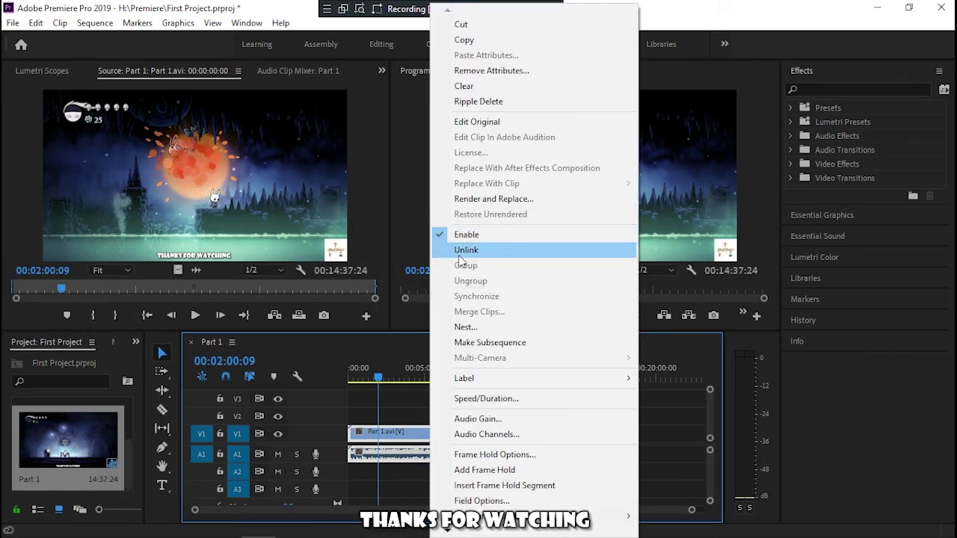
pyautogui.click(468, 253)
# Step: Load the unlinked A1 audio clip into the Source Monitor with the playhead at its start
pyautogui.click(411, 461)
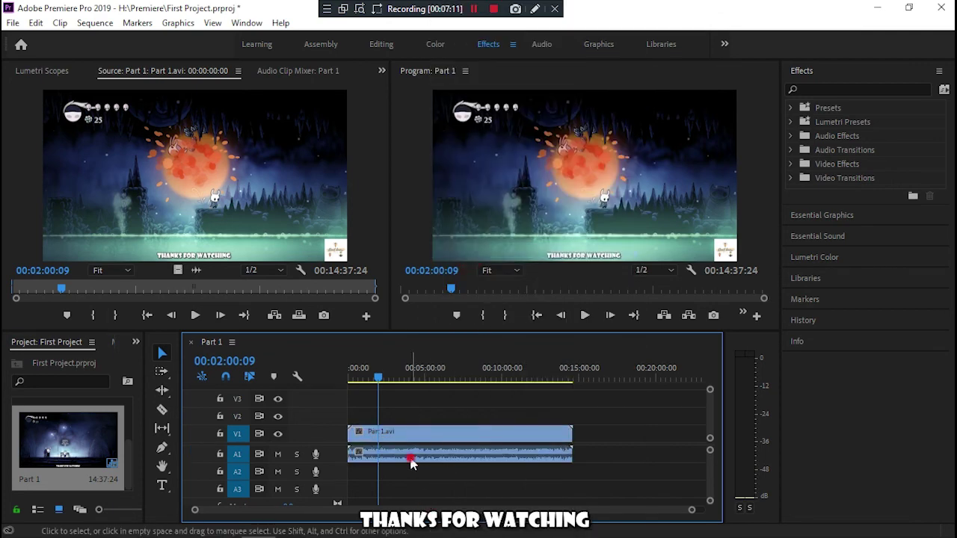
pyautogui.click(416, 433)
pyautogui.click(401, 458)
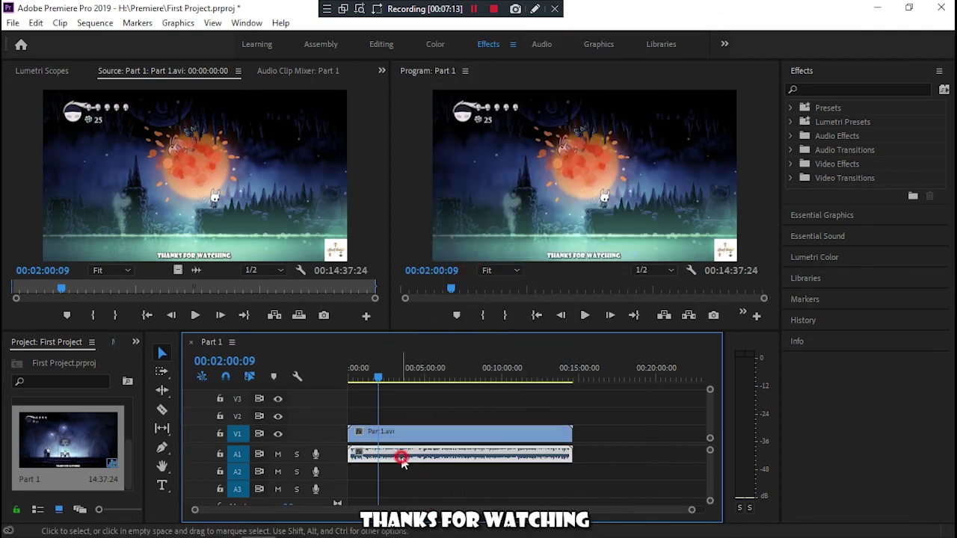
pyautogui.doubleClick(402, 457)
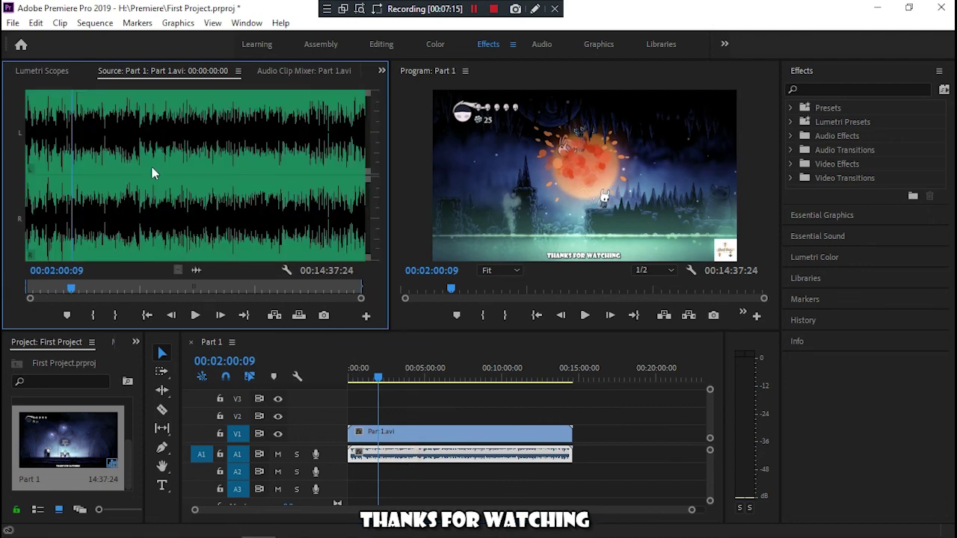
pyautogui.moveTo(74, 287); pyautogui.dragTo(17, 299)
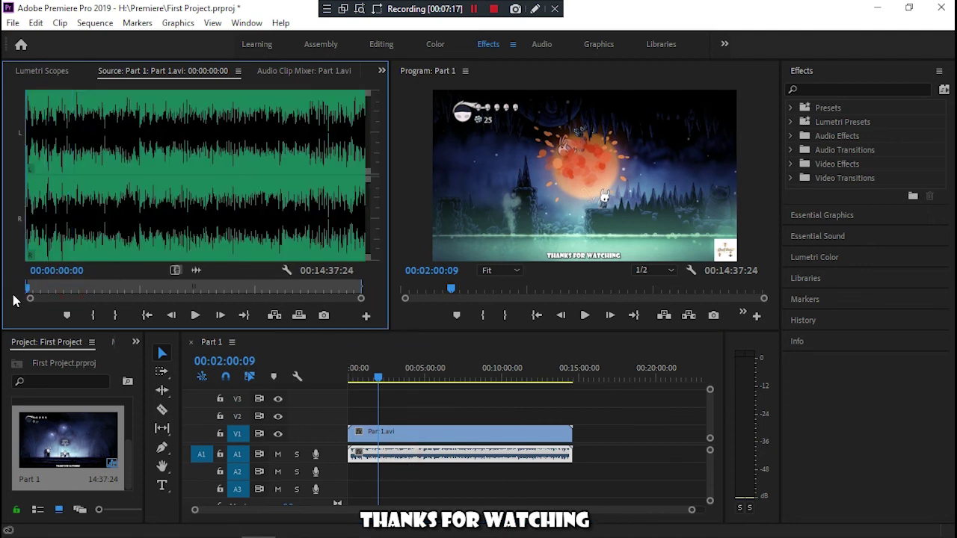
# Step: Cycle through Lumetri Scopes and Audio Clip Mixer, ending on Effect Controls from the overflow list
pyautogui.click(43, 71)
pyautogui.click(307, 71)
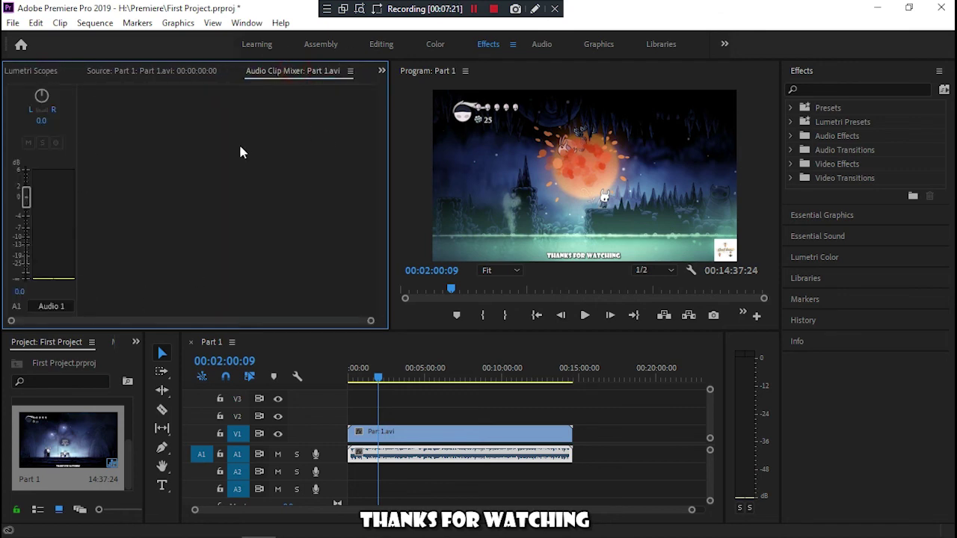
pyautogui.click(432, 437)
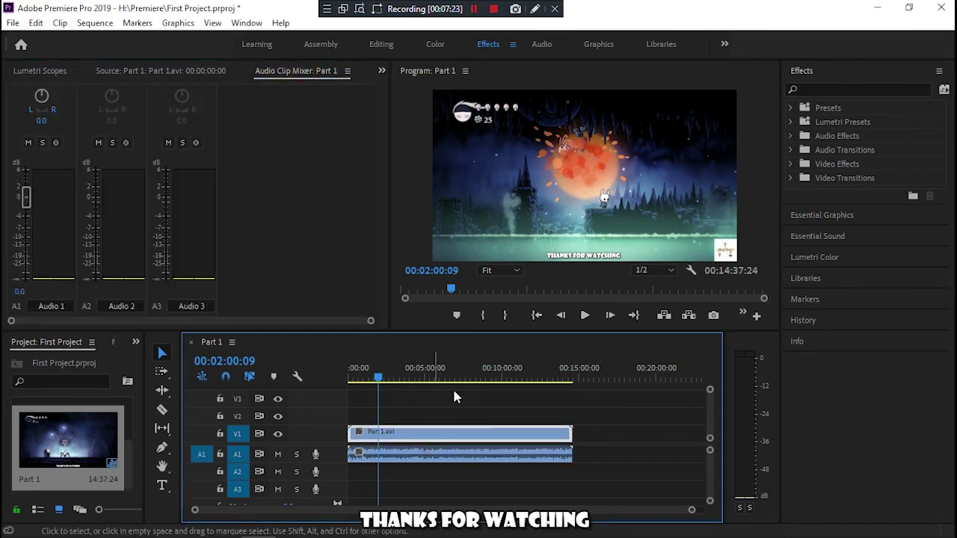
pyautogui.click(132, 71)
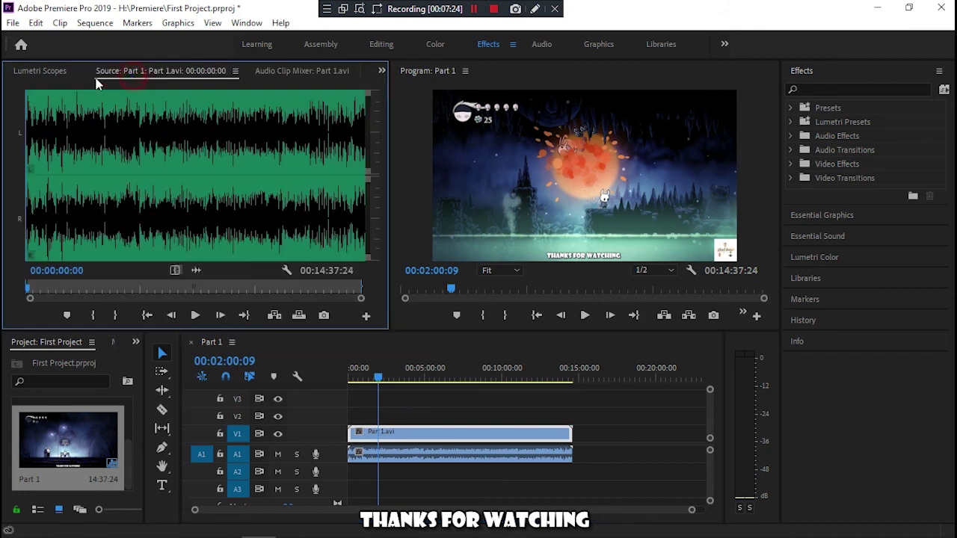
pyautogui.click(34, 71)
pyautogui.click(382, 72)
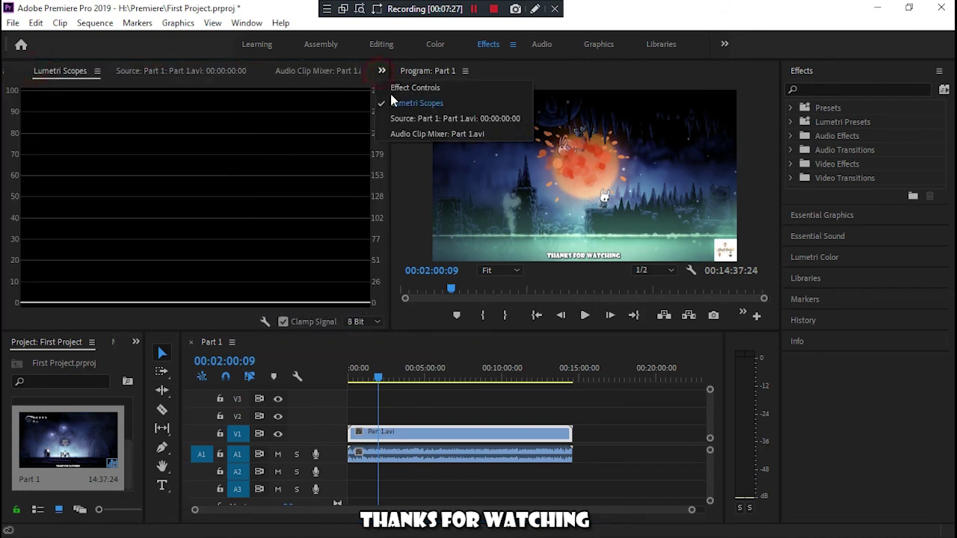
pyautogui.click(404, 88)
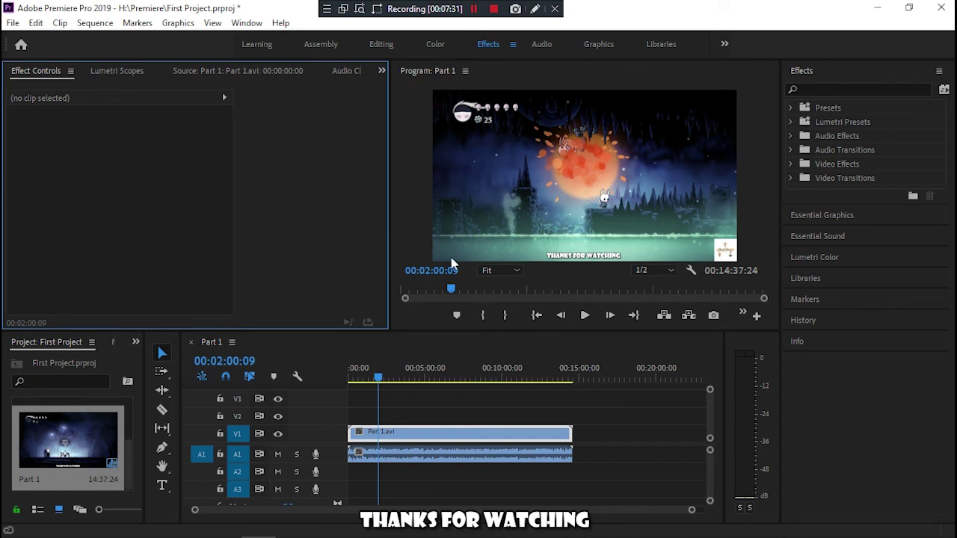
# Step: Play the Part 1 sequence, then step back seven frames
pyautogui.click(585, 315)
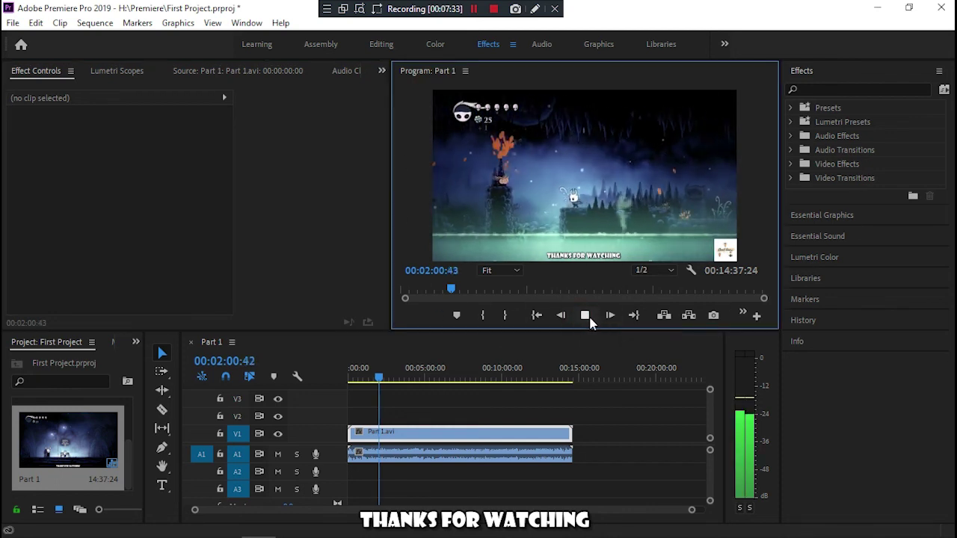
pyautogui.click(561, 315)
pyautogui.click(560, 316)
pyautogui.click(561, 315)
pyautogui.click(560, 316)
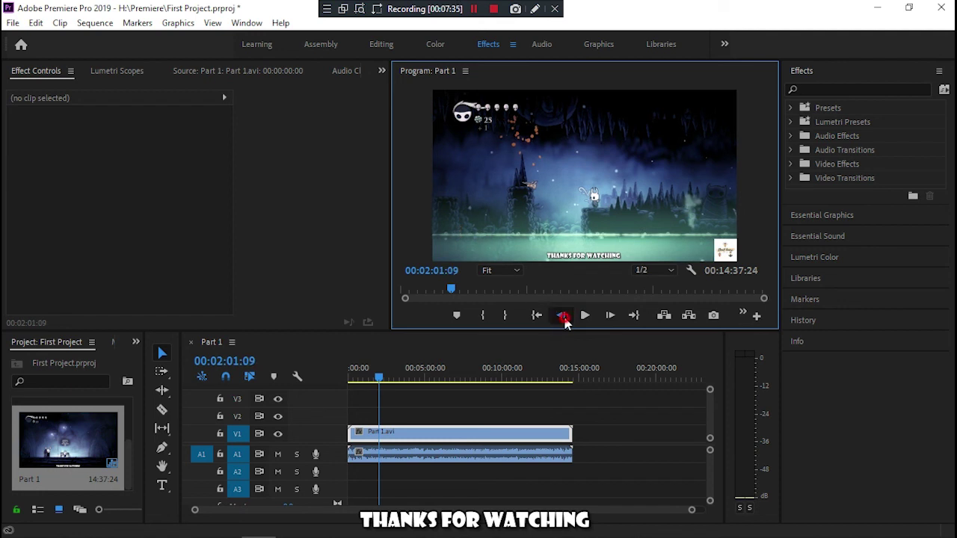
pyautogui.click(561, 316)
pyautogui.click(561, 315)
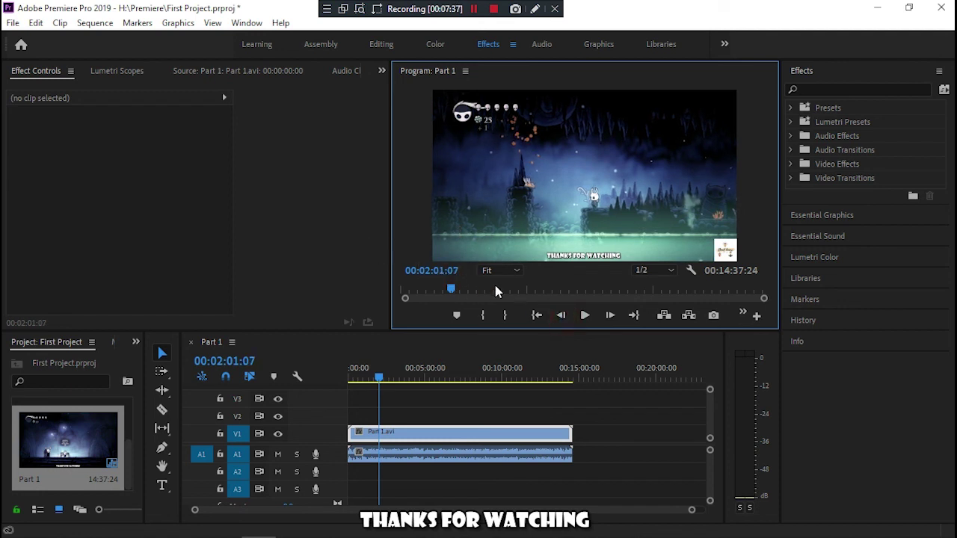
pyautogui.click(561, 315)
pyautogui.click(560, 316)
pyautogui.click(560, 315)
pyautogui.click(561, 316)
pyautogui.click(561, 316)
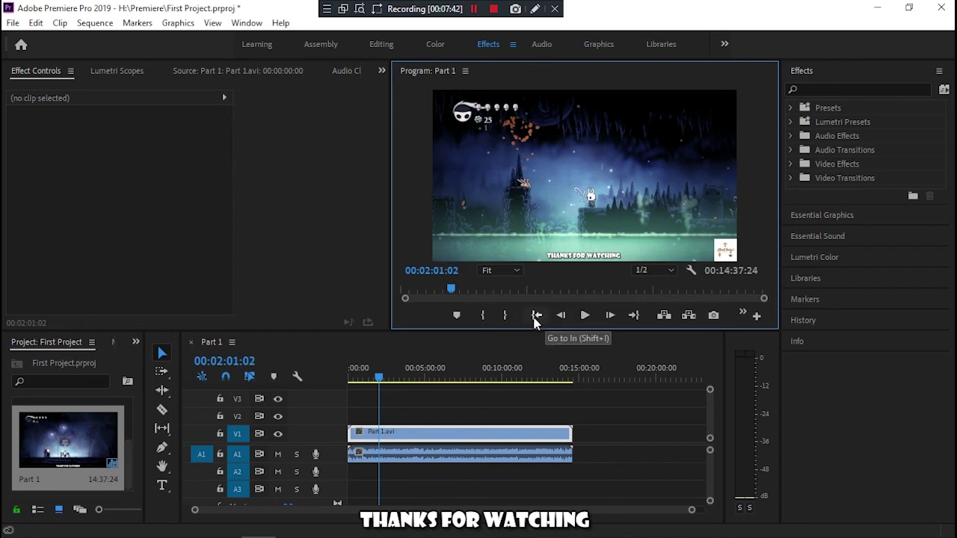
# Step: Jump between the sequence start and end, finishing on the first frame
pyautogui.click(536, 315)
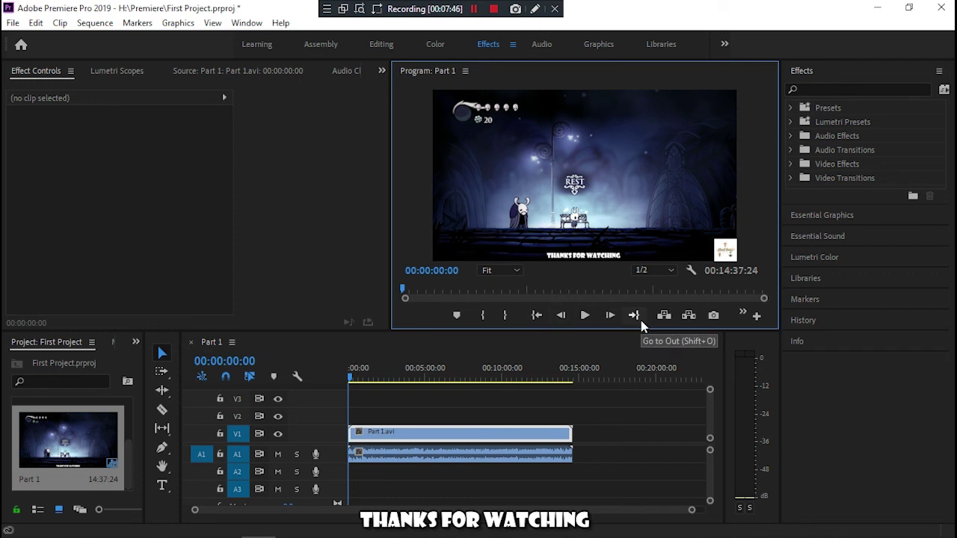
pyautogui.click(633, 316)
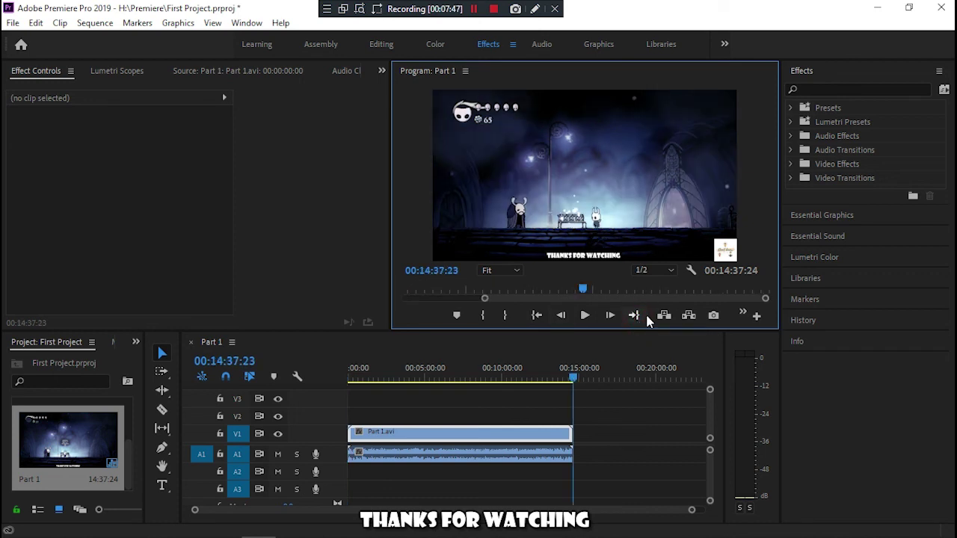
pyautogui.click(538, 315)
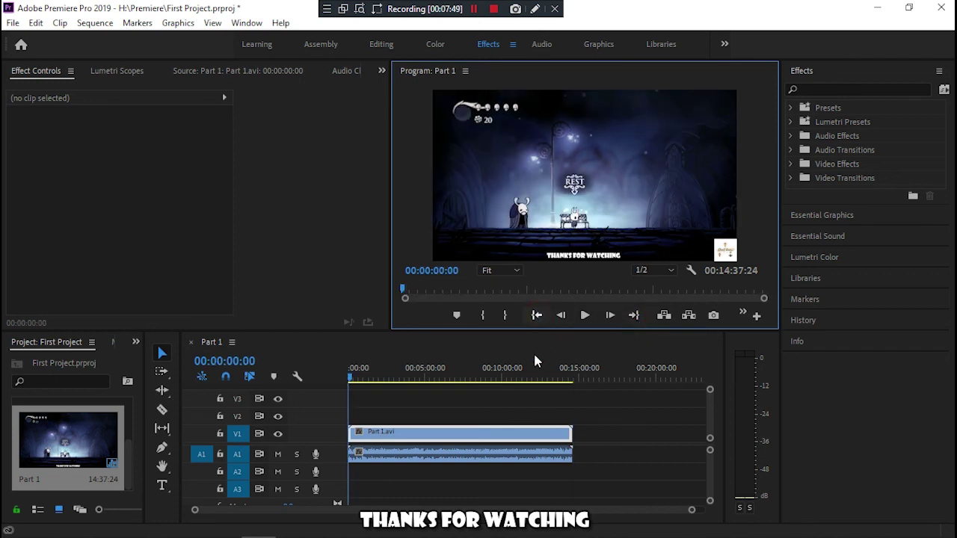
pyautogui.click(634, 315)
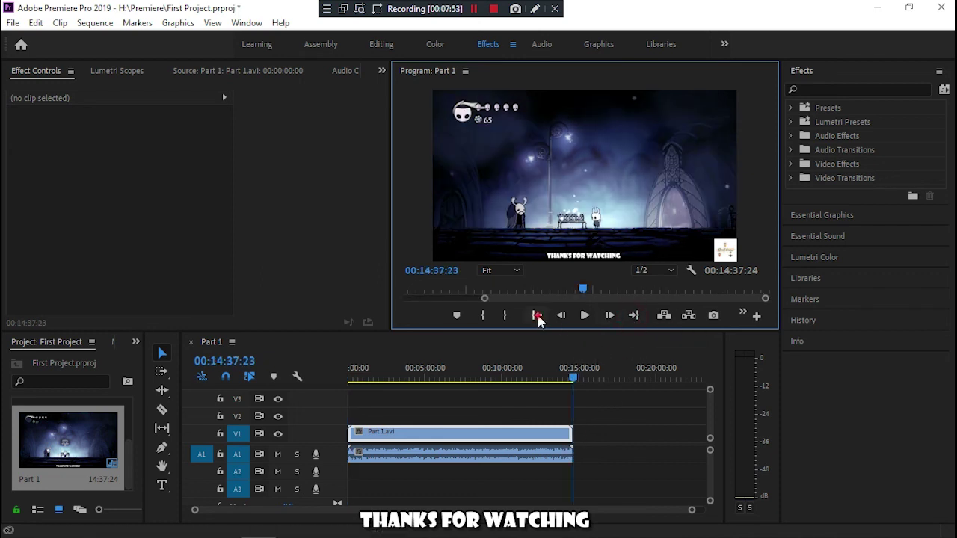
pyautogui.click(535, 316)
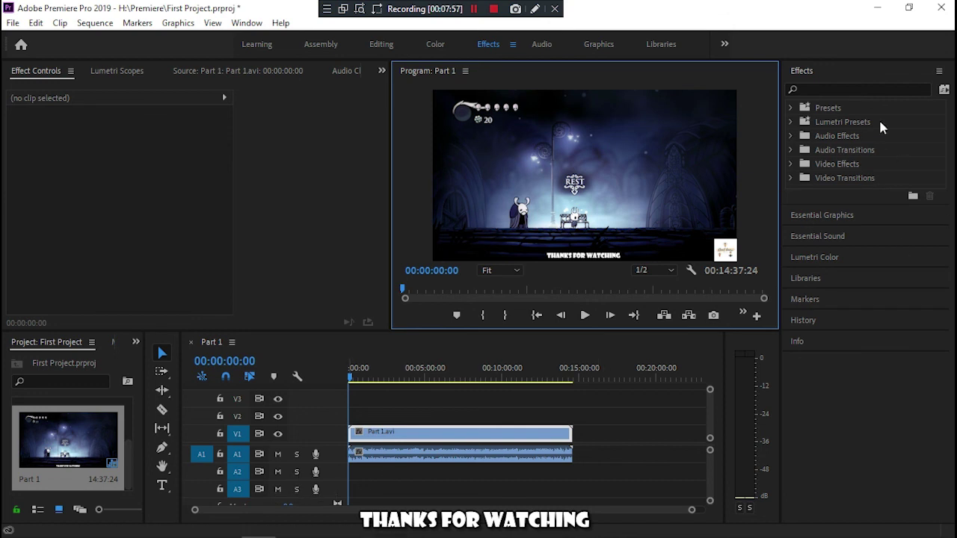
pyautogui.click(830, 108)
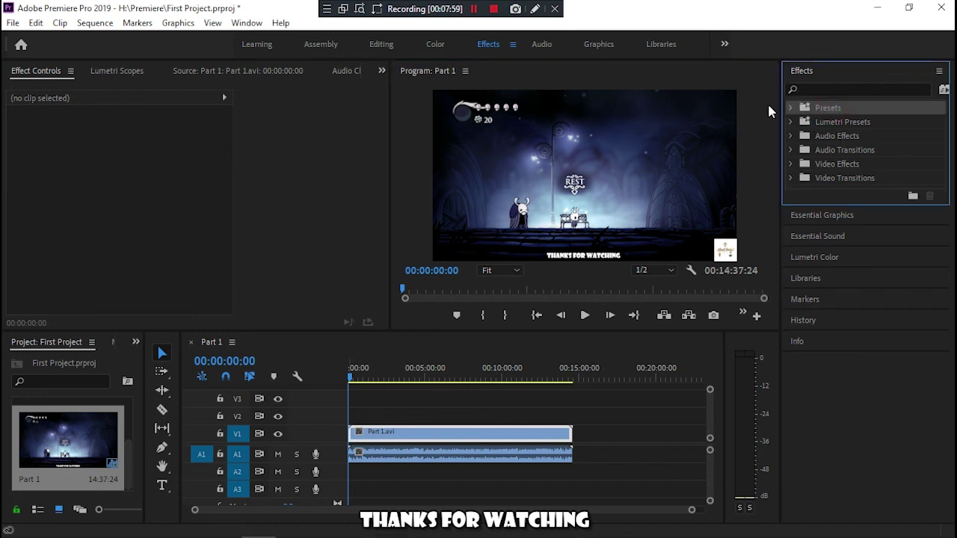
pyautogui.click(790, 108)
pyautogui.click(858, 139)
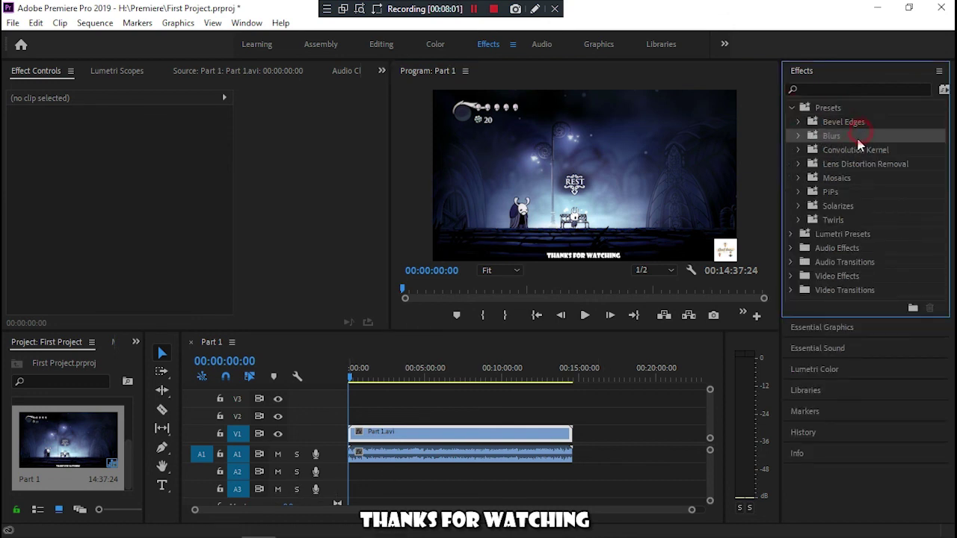
pyautogui.doubleClick(830, 235)
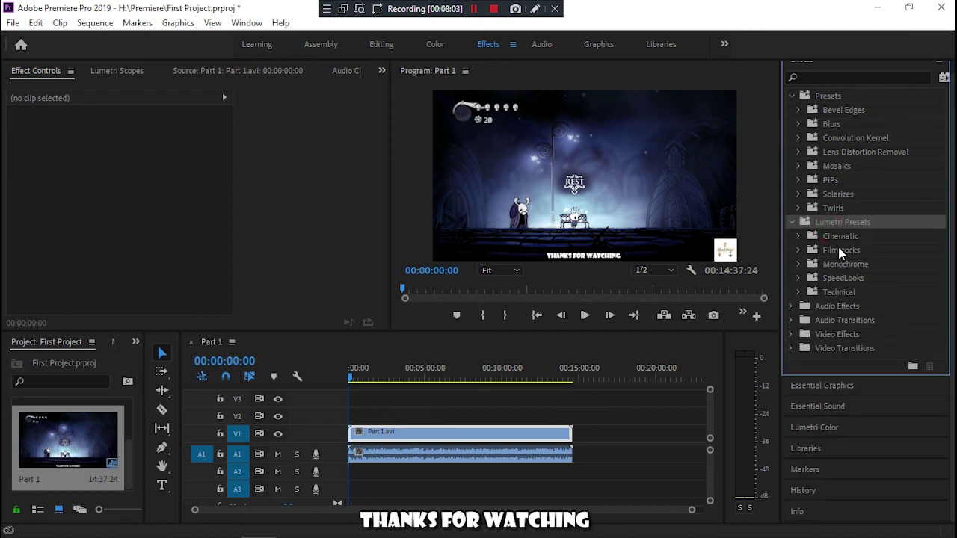
pyautogui.doubleClick(835, 307)
pyautogui.scroll(-10, 837, 340)
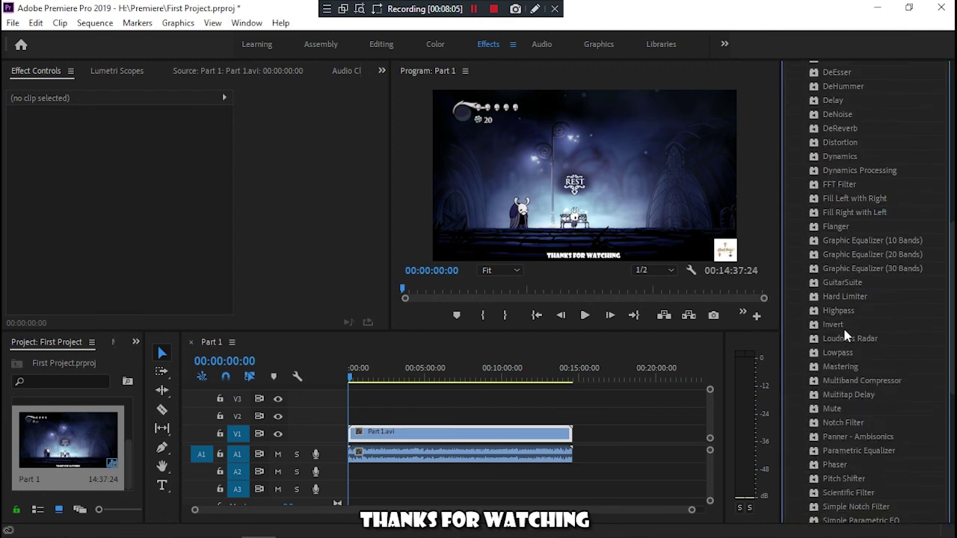
pyautogui.scroll(10, 843, 299)
pyautogui.click(790, 318)
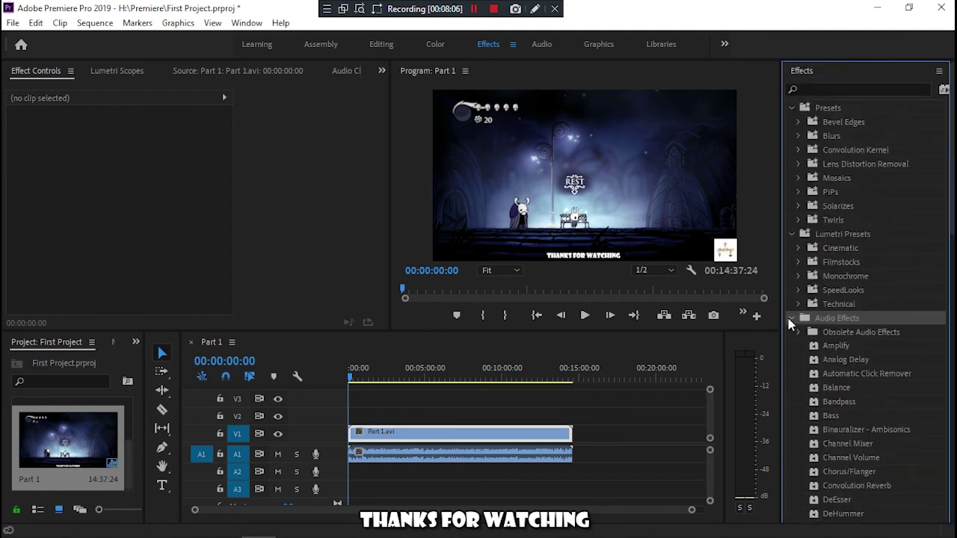
pyautogui.click(791, 235)
pyautogui.click(792, 109)
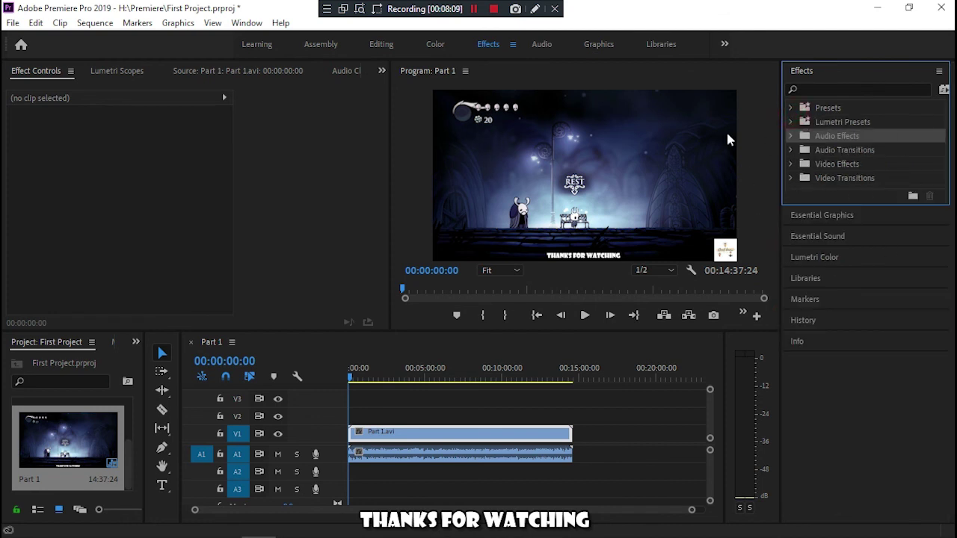
pyautogui.click(852, 218)
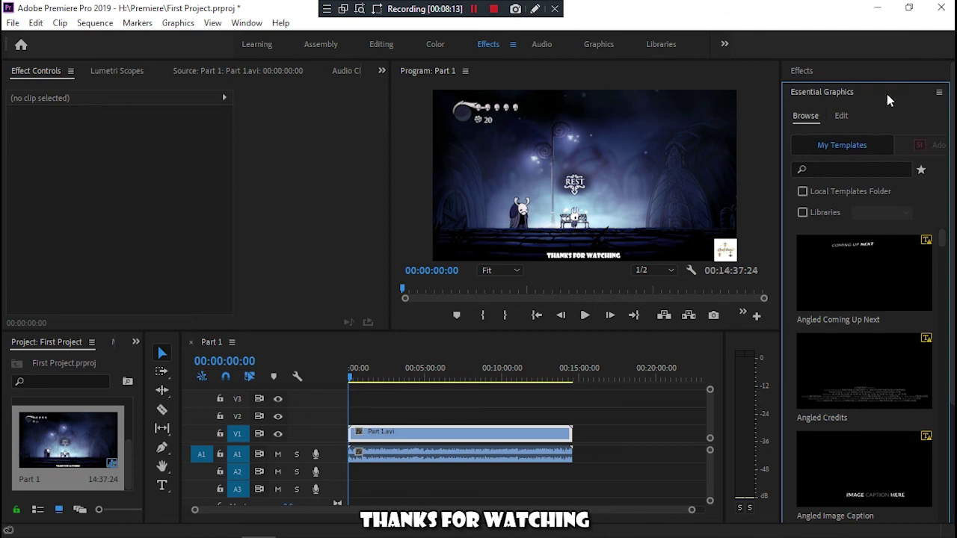
pyautogui.click(815, 71)
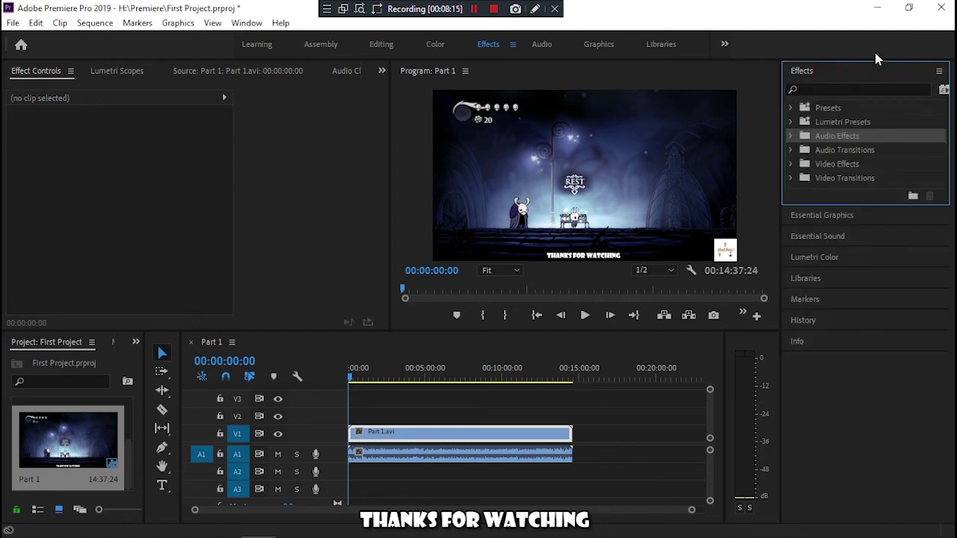